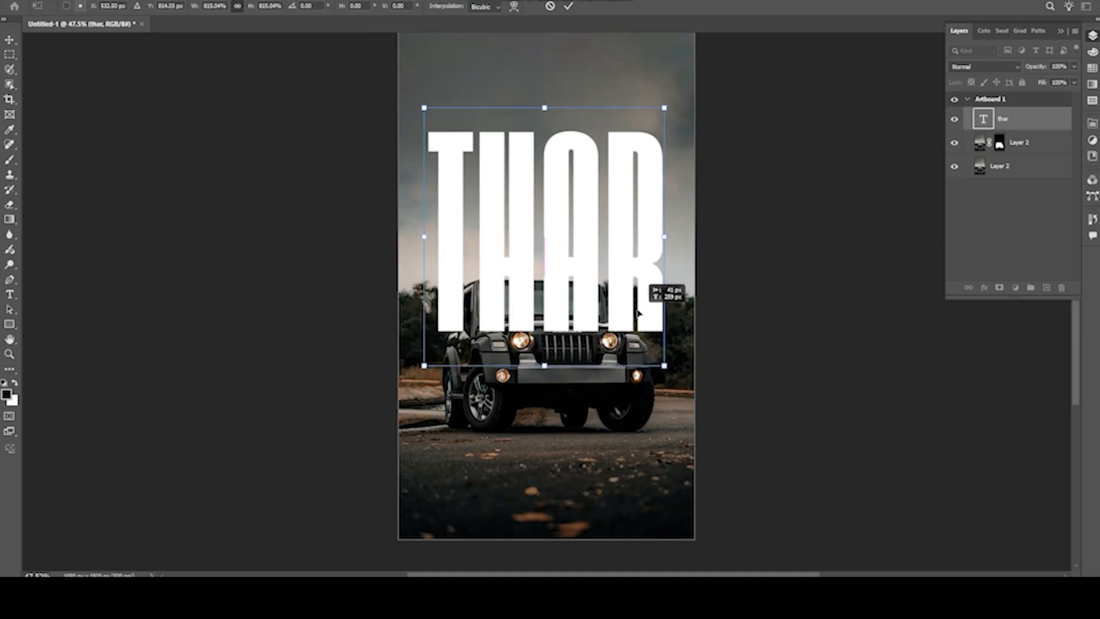
- Confirm the enlarged THAR title's placement over the sky and the upper part of the jeep
click(569, 6)
click(803, 282)
click(589, 238)
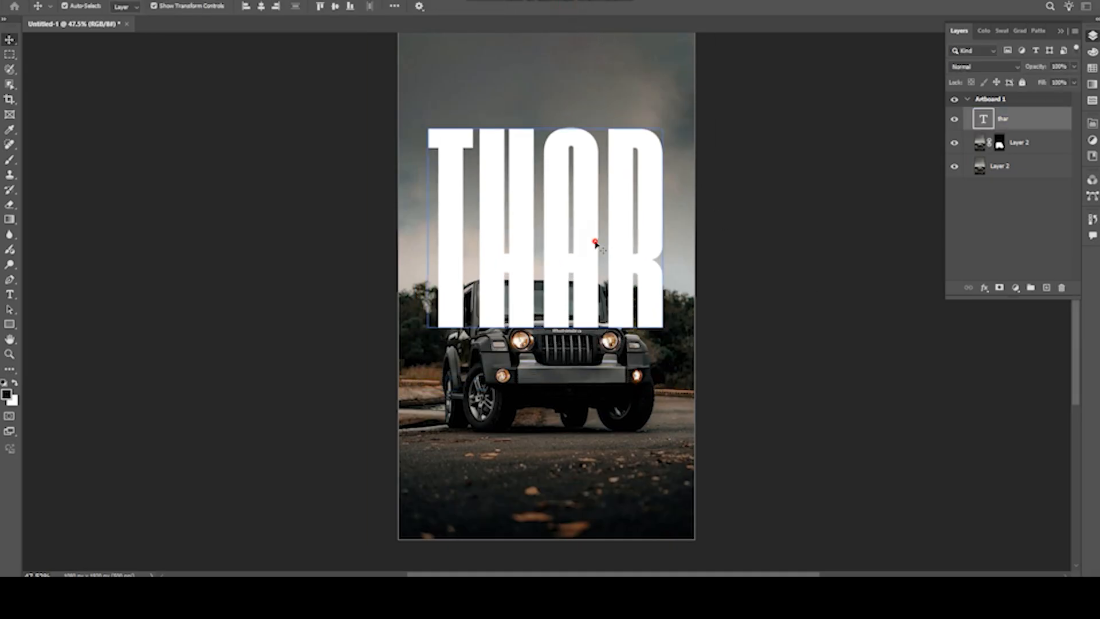
double_click(595, 241)
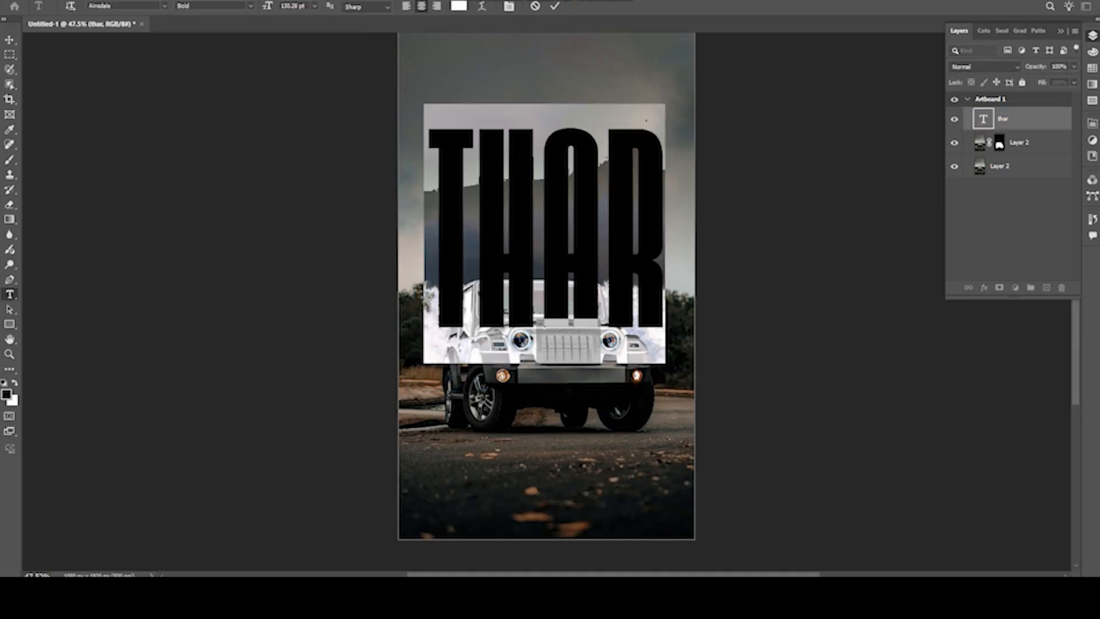
click(554, 7)
double_click(575, 217)
click(554, 6)
scroll(659, 302, up, 3)
scroll(658, 301, down, 3)
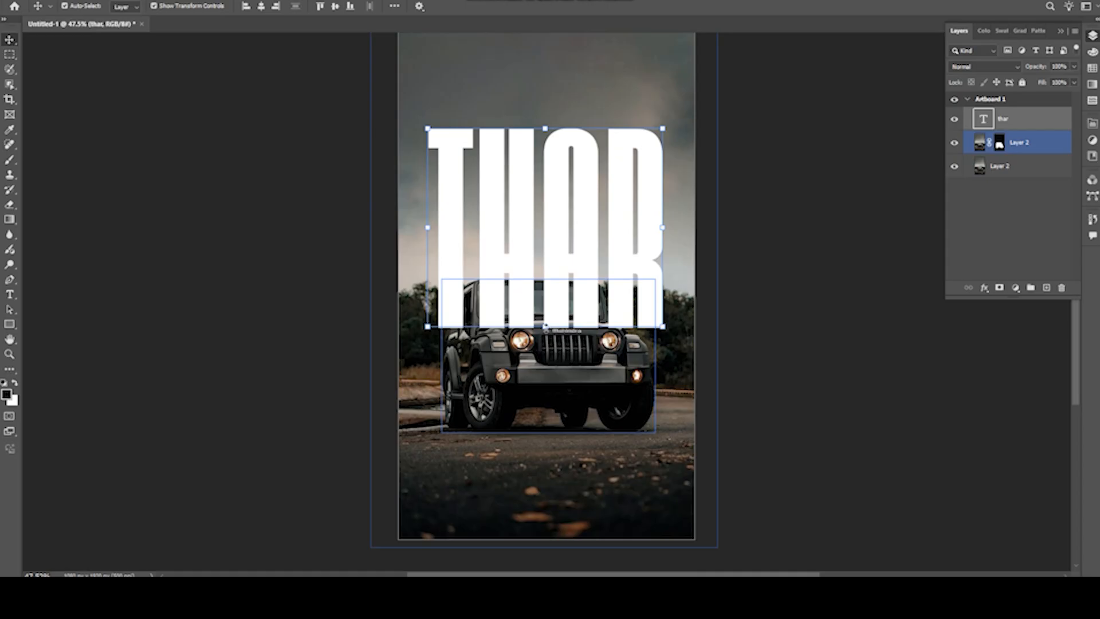
- Stretch the THAR title vertically to about 178% height and move its layer beneath the masked jeep layer
click(545, 328)
drag(546, 328, 542, 492)
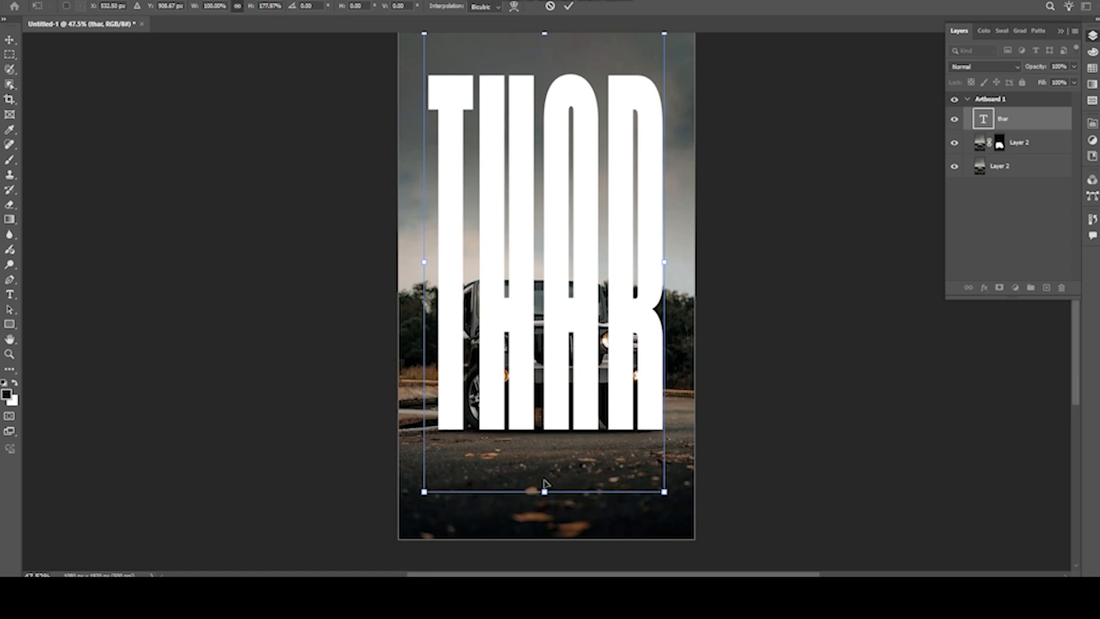
click(568, 7)
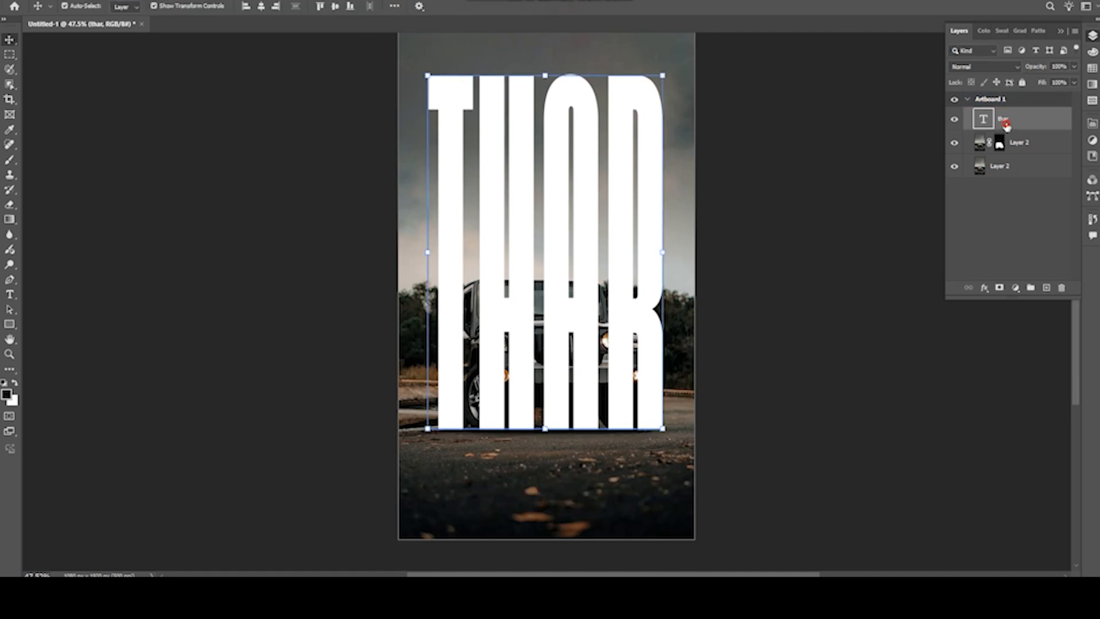
drag(1007, 124, 1000, 147)
click(823, 383)
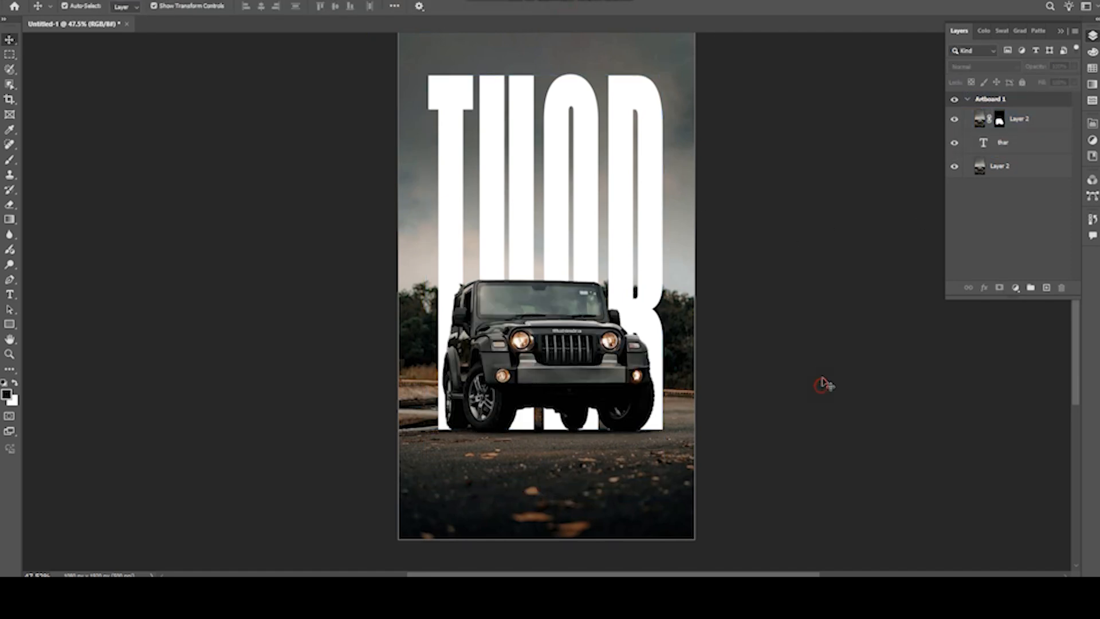
- Move the THAR title higher behind the jeep and narrow it slightly to leave margins on both sides
scroll(627, 277, up, 1)
click(626, 277)
drag(649, 297, 654, 243)
click(666, 248)
drag(413, 253, 428, 254)
click(567, 7)
scroll(760, 268, down, 1)
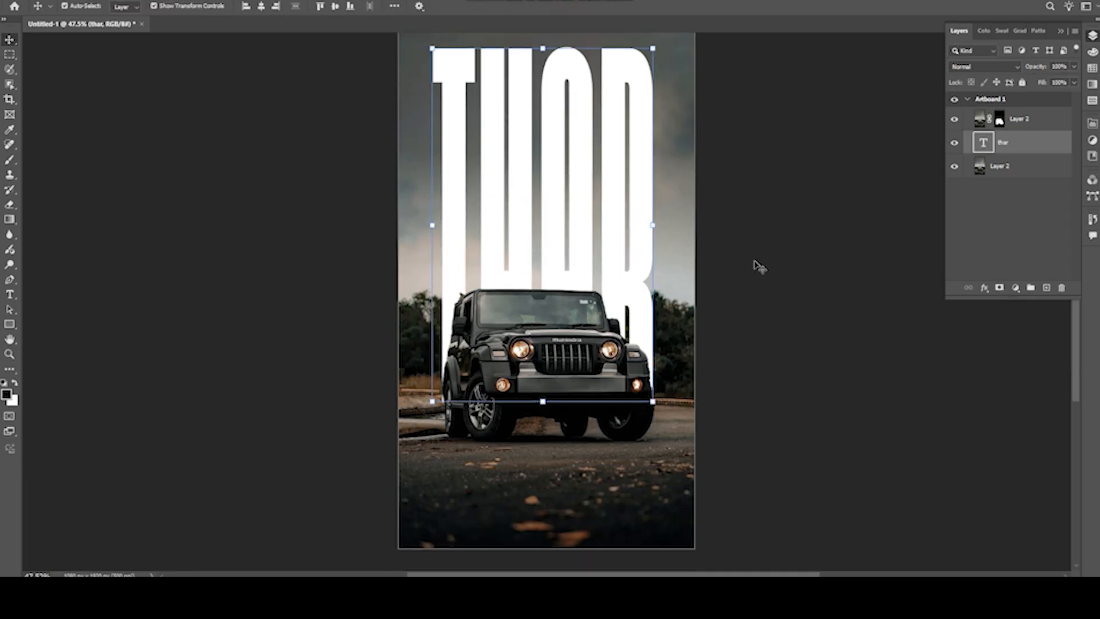
click(778, 281)
scroll(669, 319, down, 2)
scroll(785, 211, up, 1)
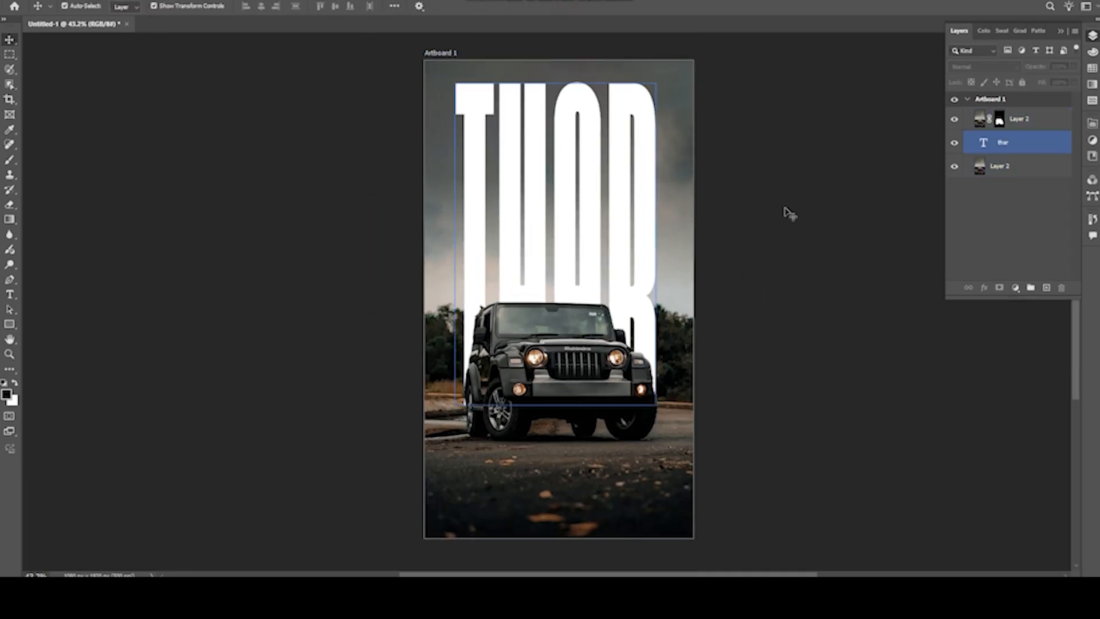
- Add a new text layer reading "Mahindra" at the artboard's edge and color it red (df0000)
click(10, 310)
click(10, 294)
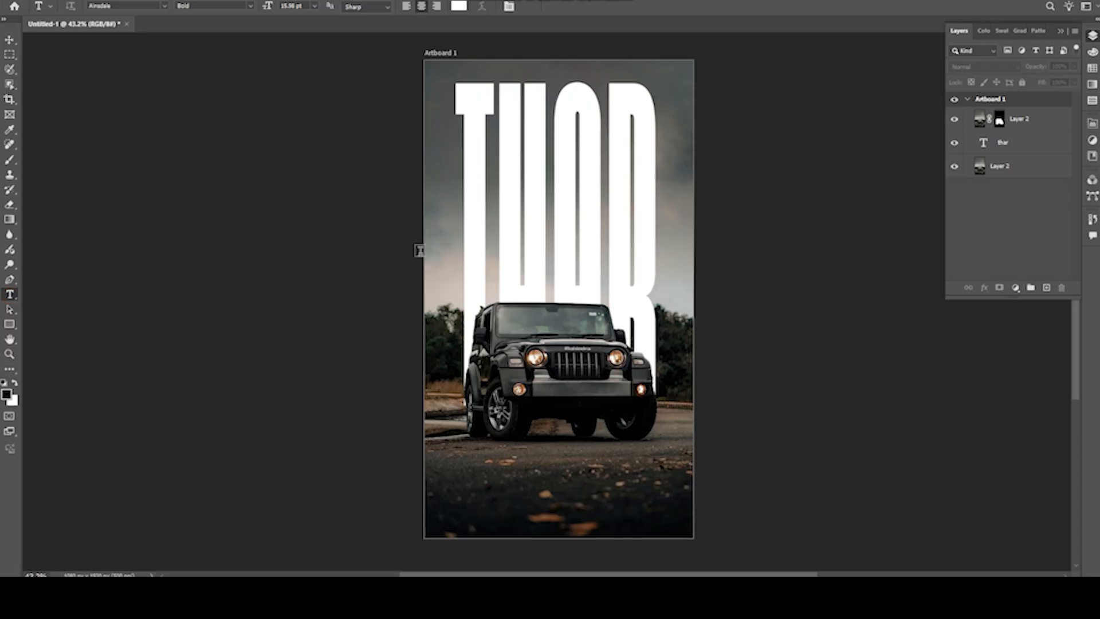
click(444, 238)
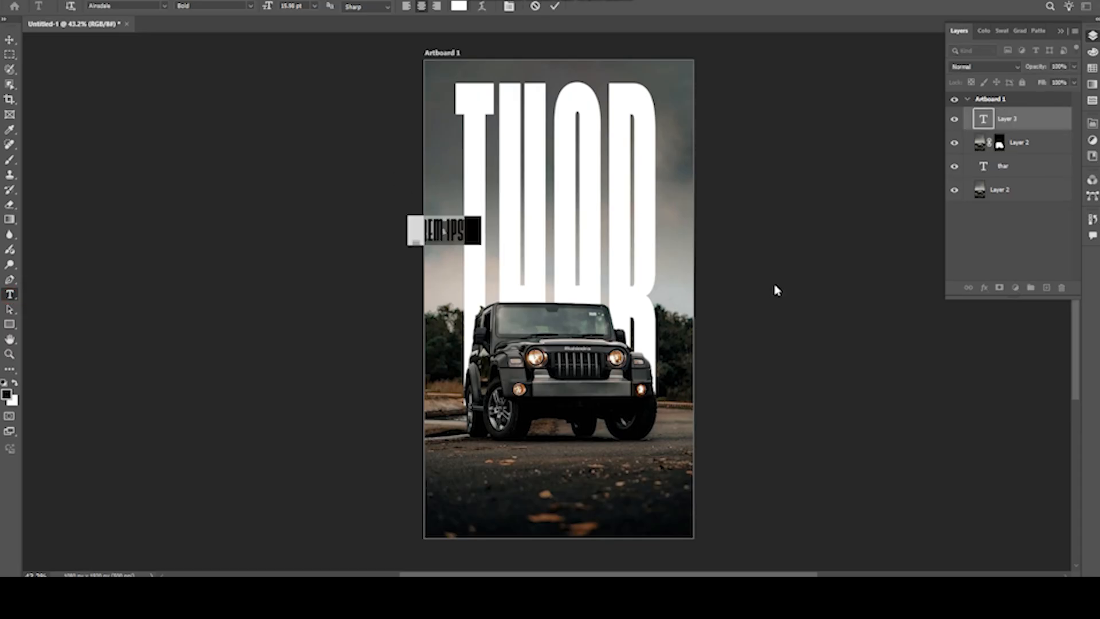
text(MAHINDRA)
key(ctrl+a)
click(459, 7)
text(df0000)
click(659, 116)
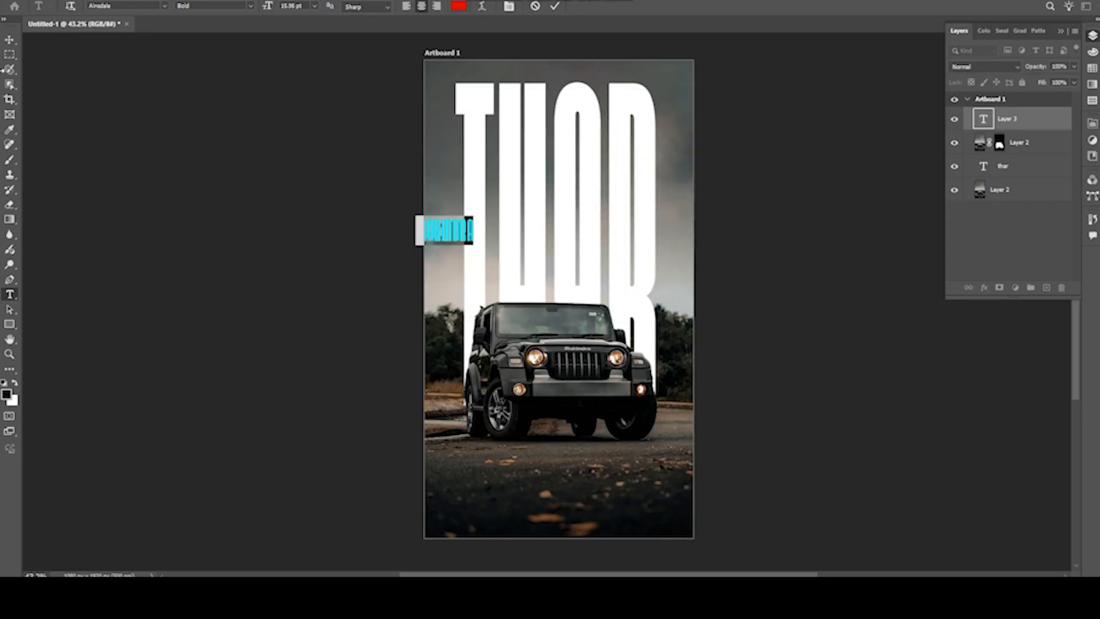
- Scale the red Mahindra text to about 295% and place it across the upper part of the THAR title
click(9, 39)
drag(476, 243, 590, 299)
drag(541, 270, 597, 172)
click(568, 5)
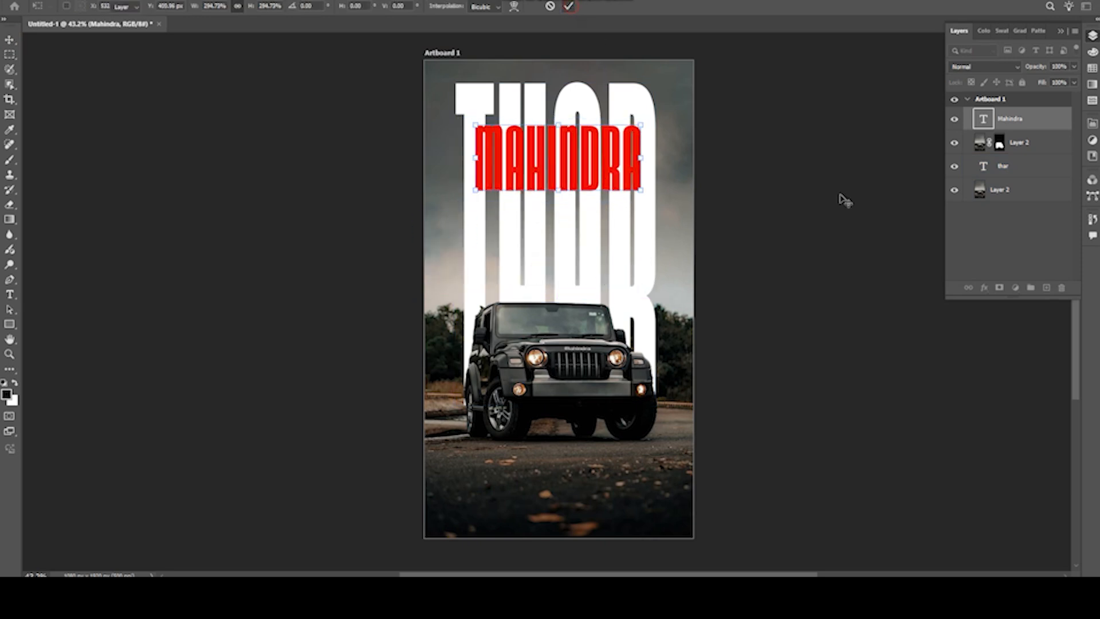
- Set the Mahindra text in Brother Signature Regular with only its first letter capitalized, and nudge it slightly upward over the title
double_click(983, 119)
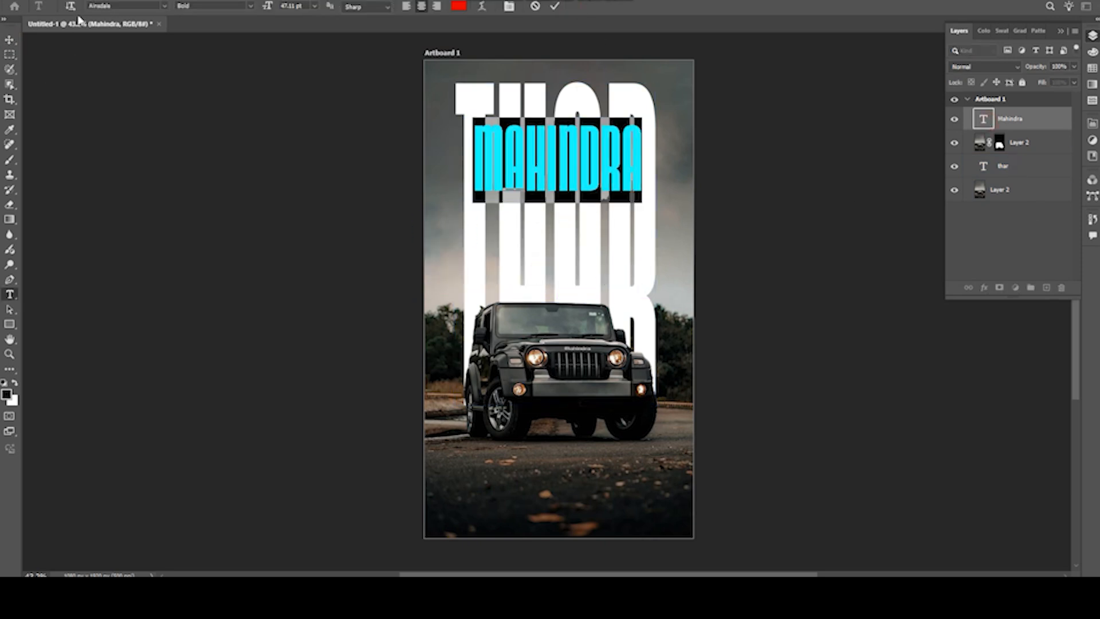
text(b)
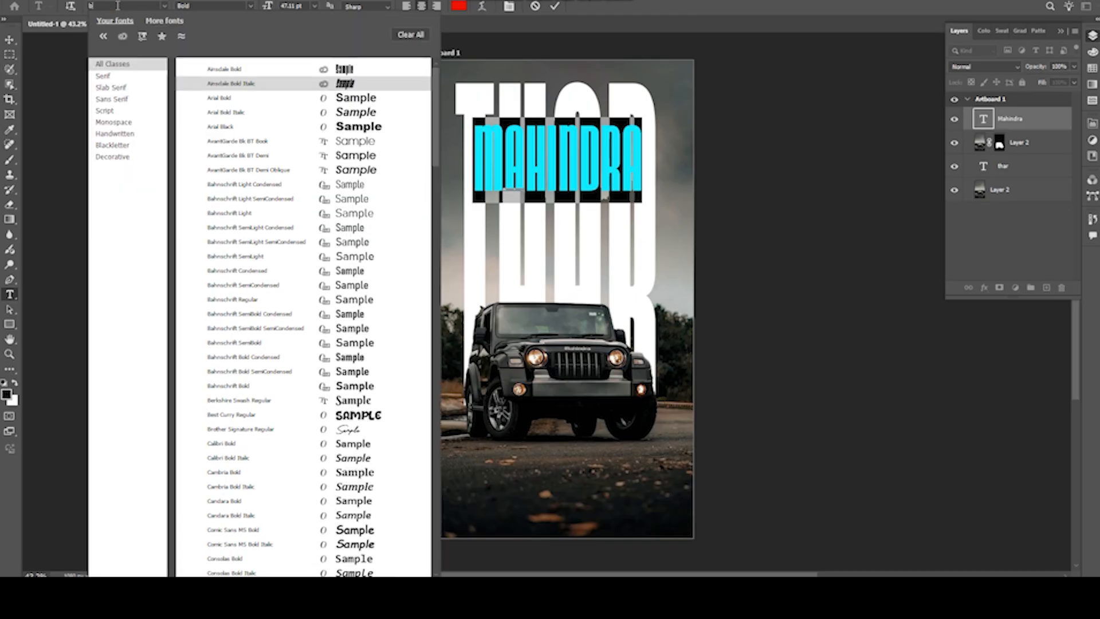
text(rother Signature)
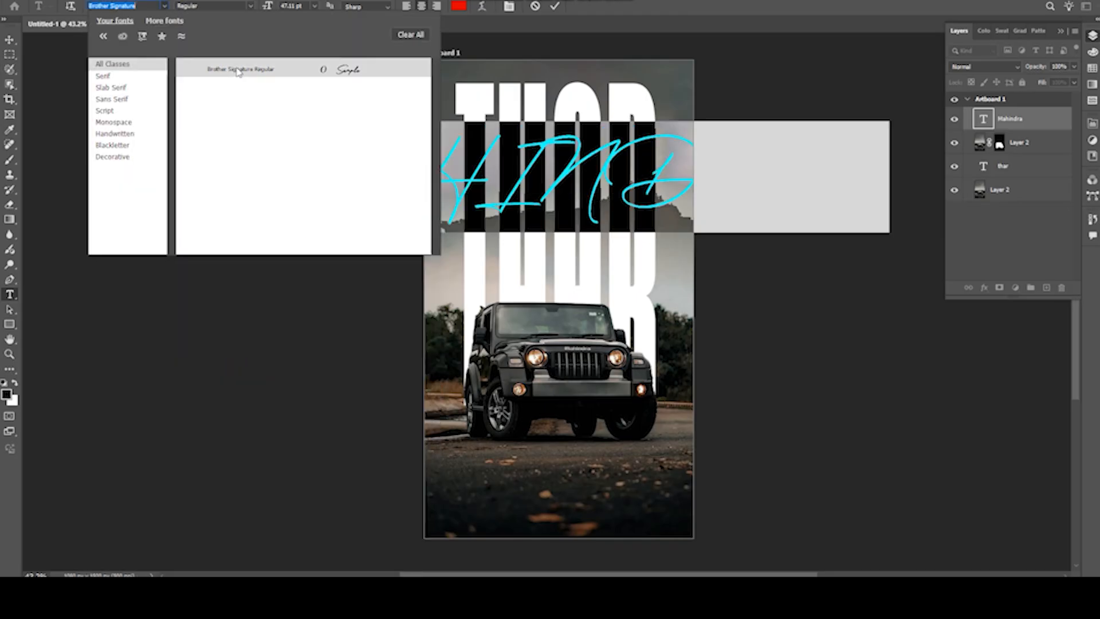
click(218, 69)
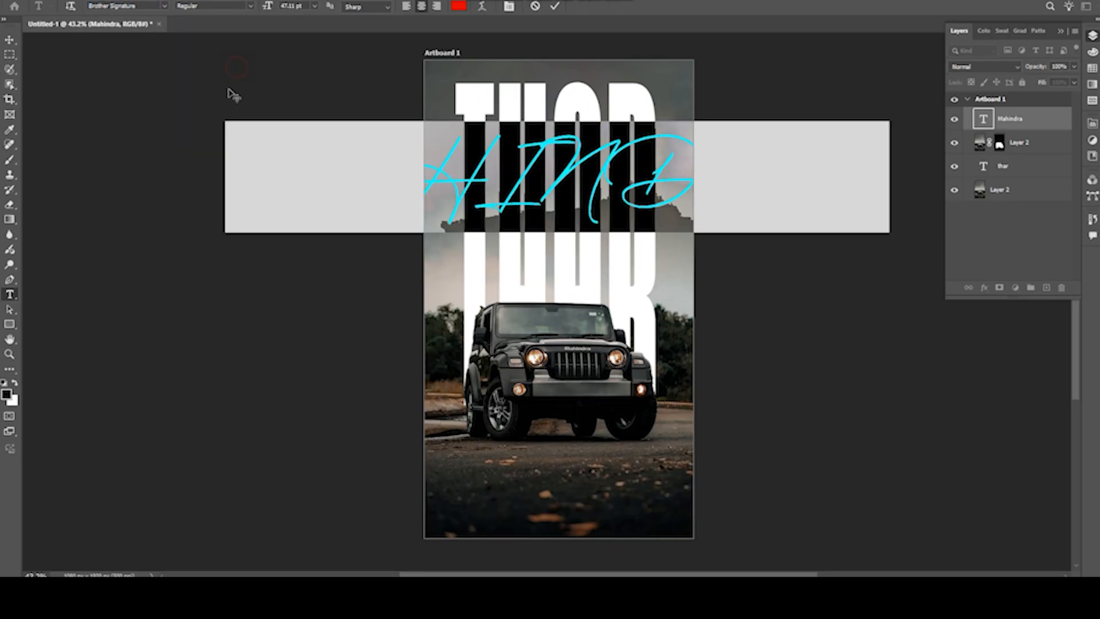
click(555, 6)
key(v)
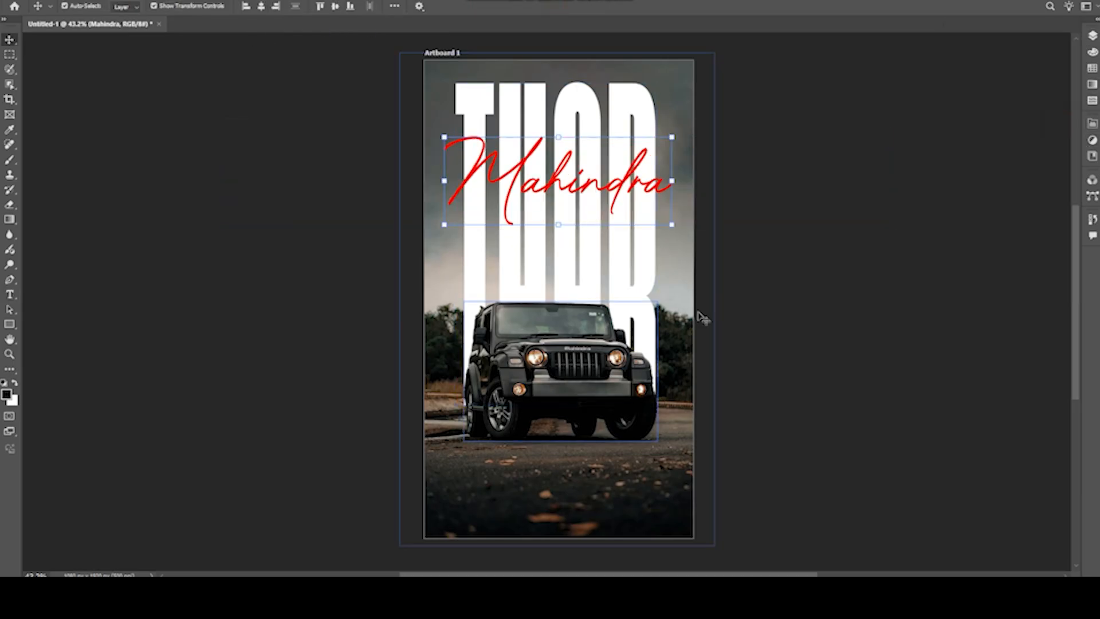
mouse_move(603, 197)
mouse_down()
mouse_move(619, 195)
mouse_move(602, 189)
mouse_up()
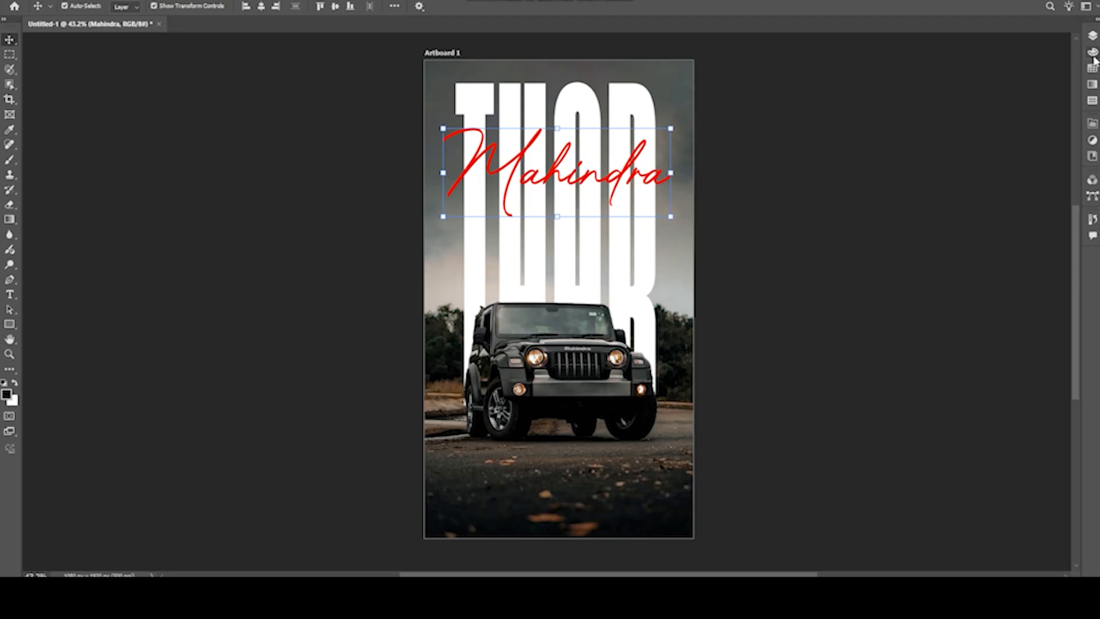
- Add a black Drop Shadow to the Mahindra text layer, increasing the shadow's size and adjusting its opacity
click(1093, 35)
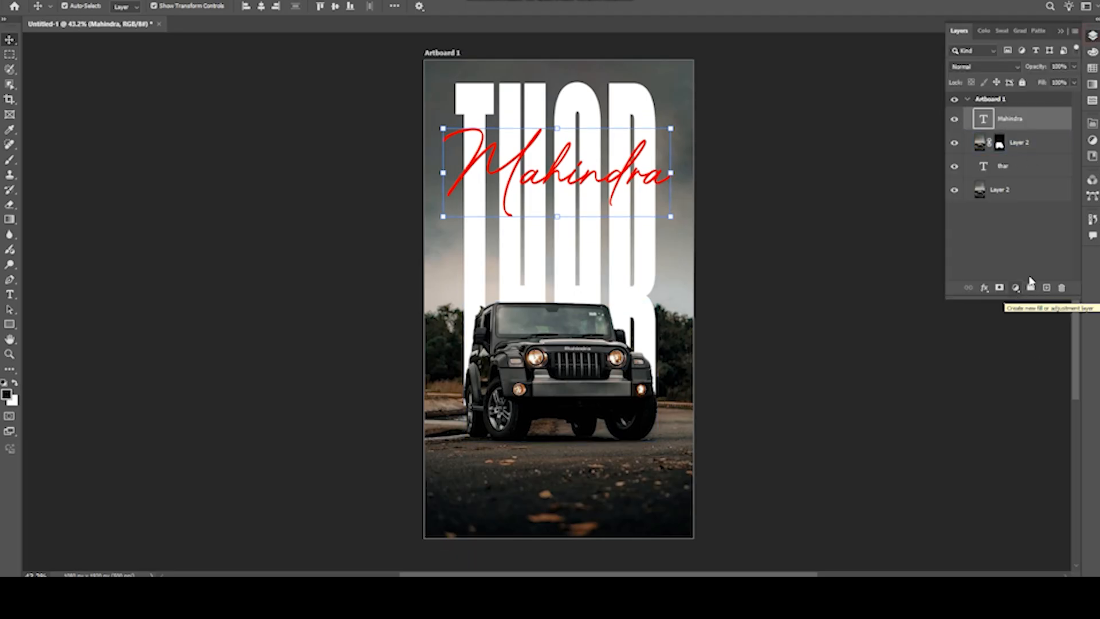
click(1050, 124)
double_click(1051, 125)
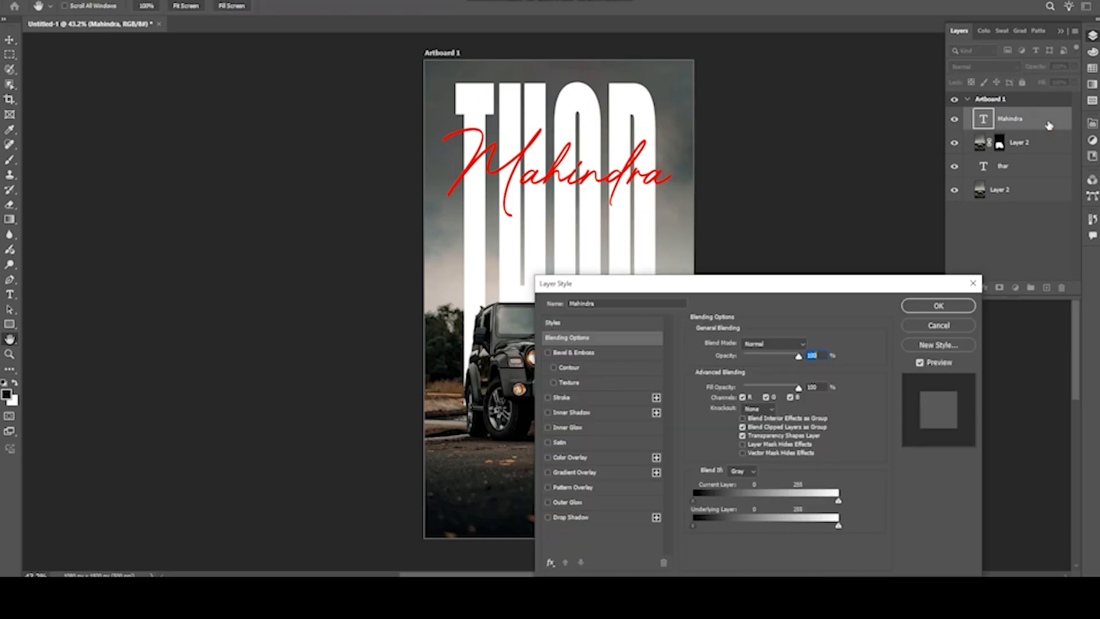
click(605, 519)
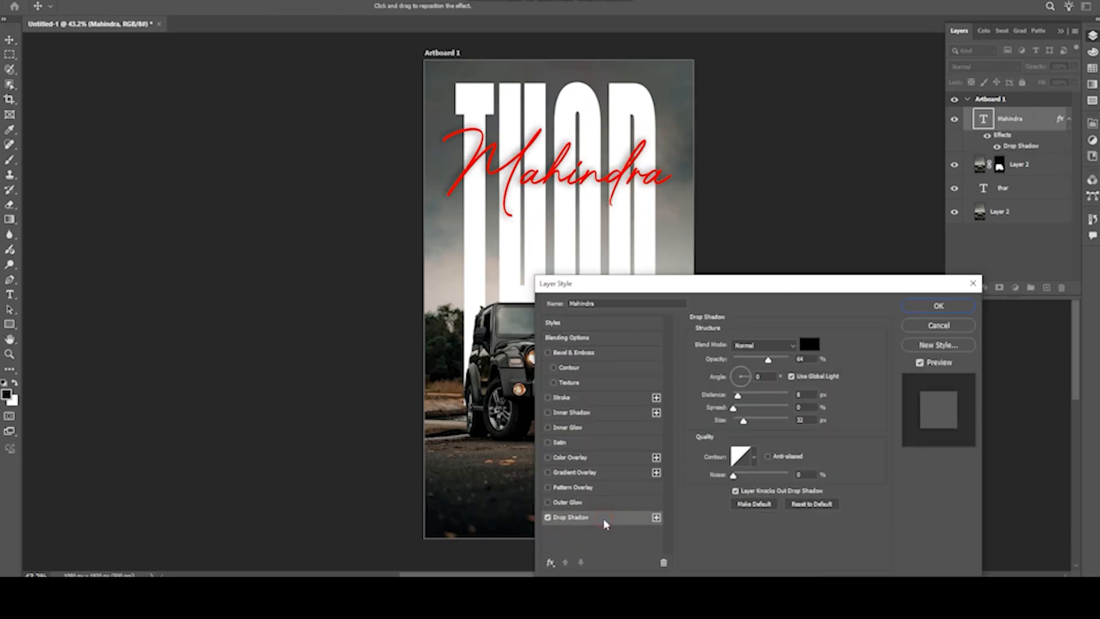
drag(770, 360, 805, 361)
drag(743, 425, 749, 424)
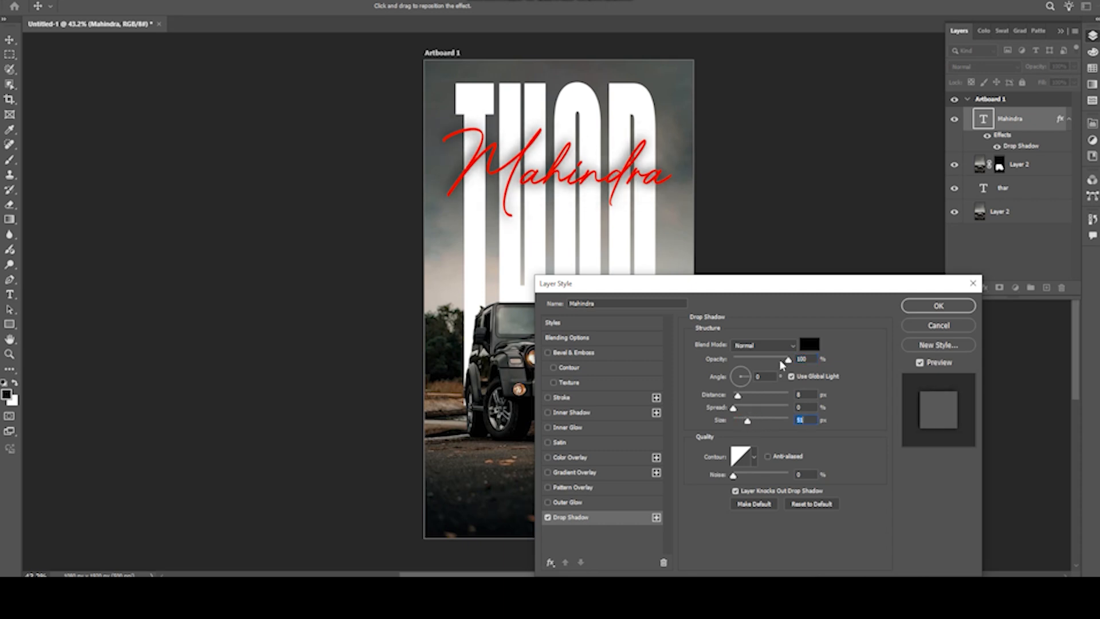
drag(789, 361, 768, 361)
click(915, 306)
click(792, 272)
scroll(494, 150, down, 1)
scroll(451, 181, up, 1)
click(870, 273)
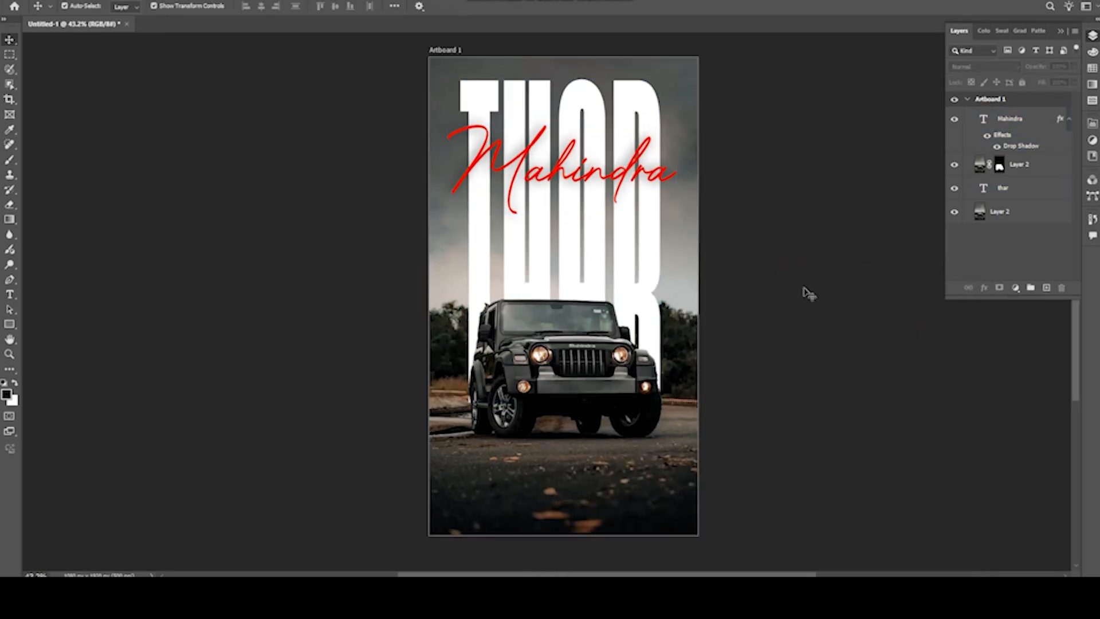
scroll(519, 121, down, 1)
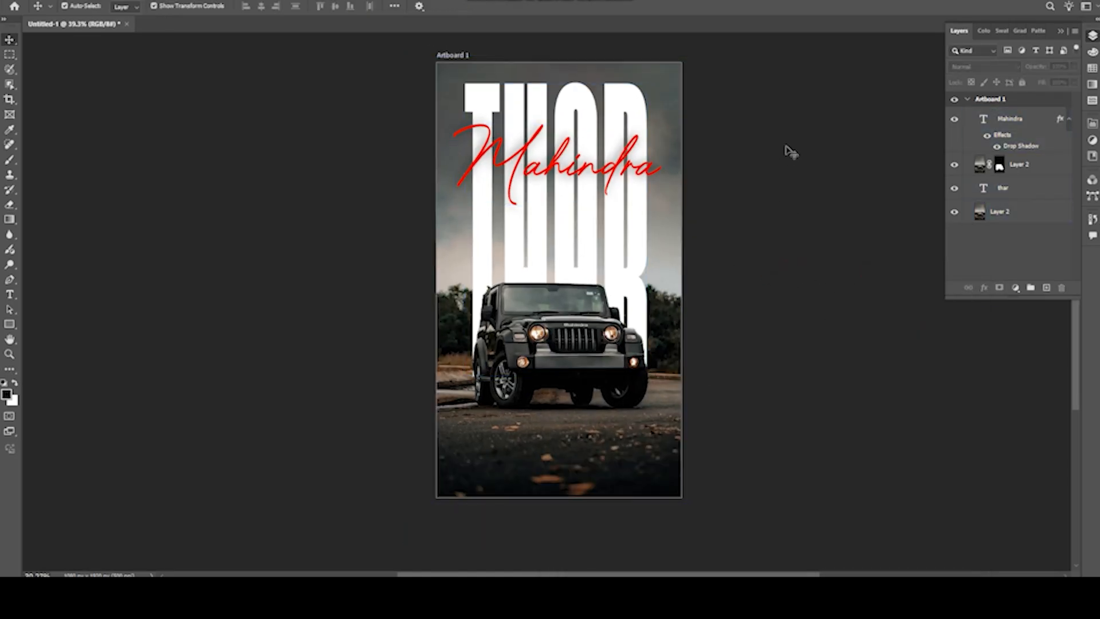
- Group the Mahindra, masked jeep, thar and background photo layers together, and duplicate the group
click(1003, 127)
click(1011, 169)
click(1007, 194)
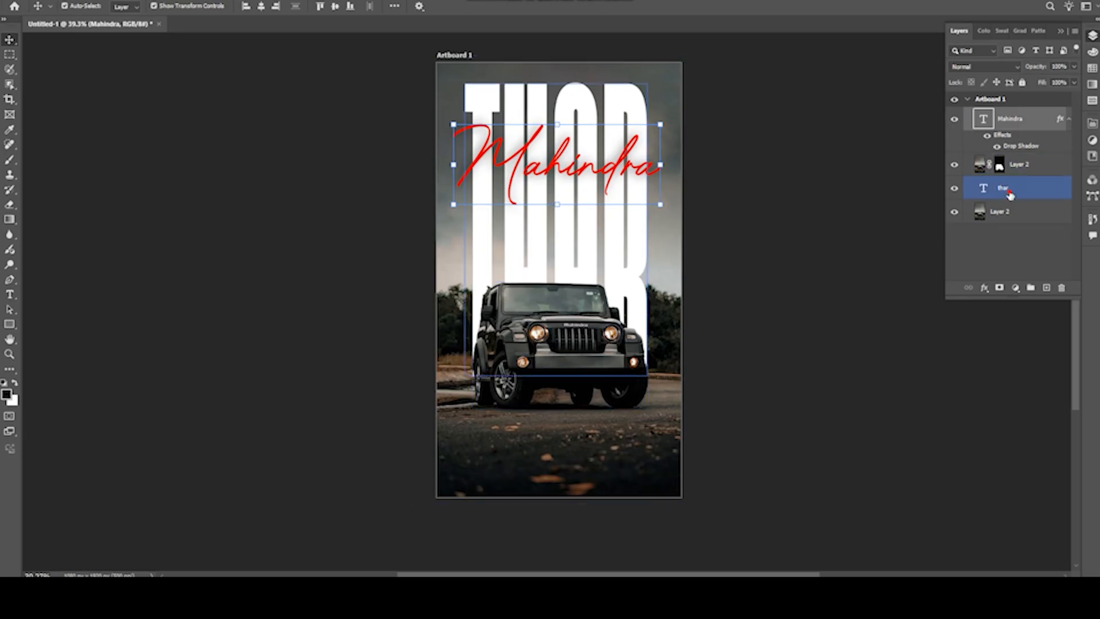
click(1009, 222)
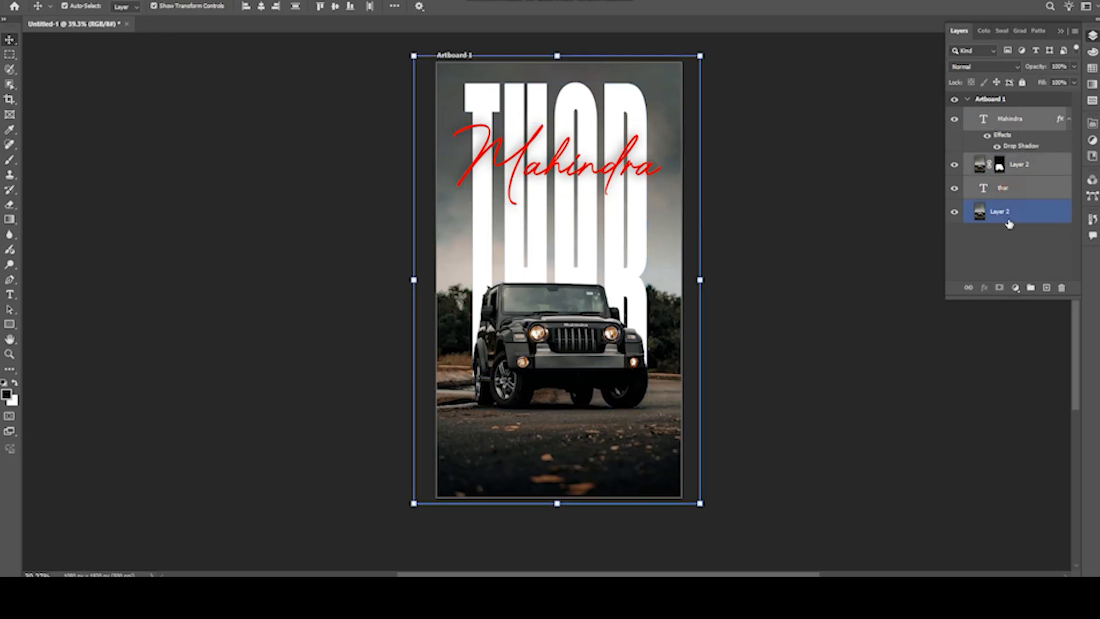
shift+click(1019, 124)
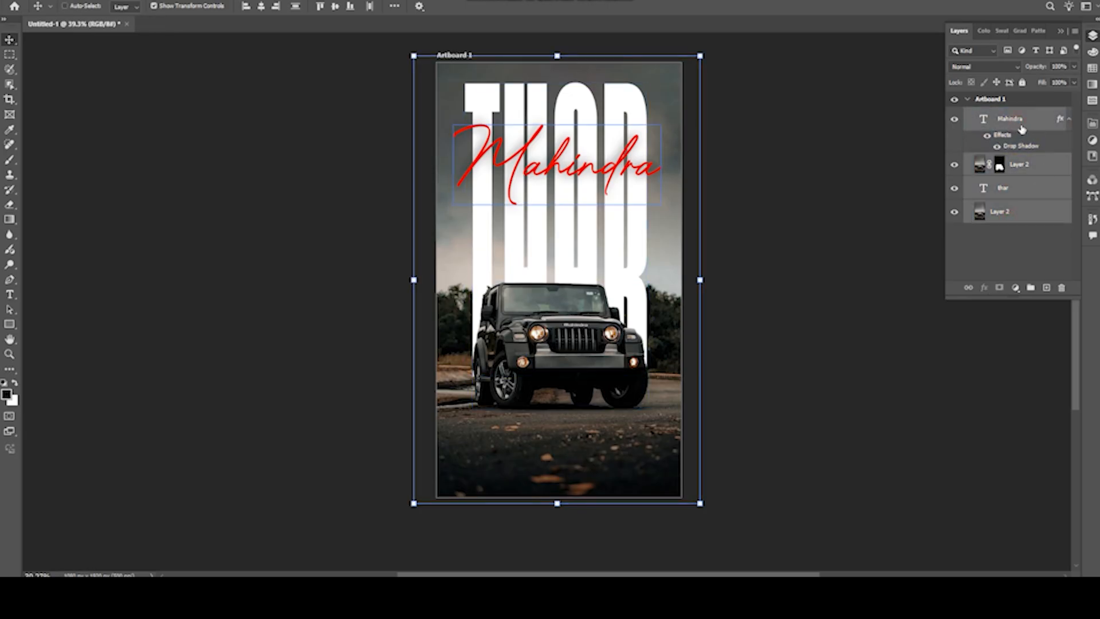
key(ctrl+g)
drag(1007, 115, 1046, 288)
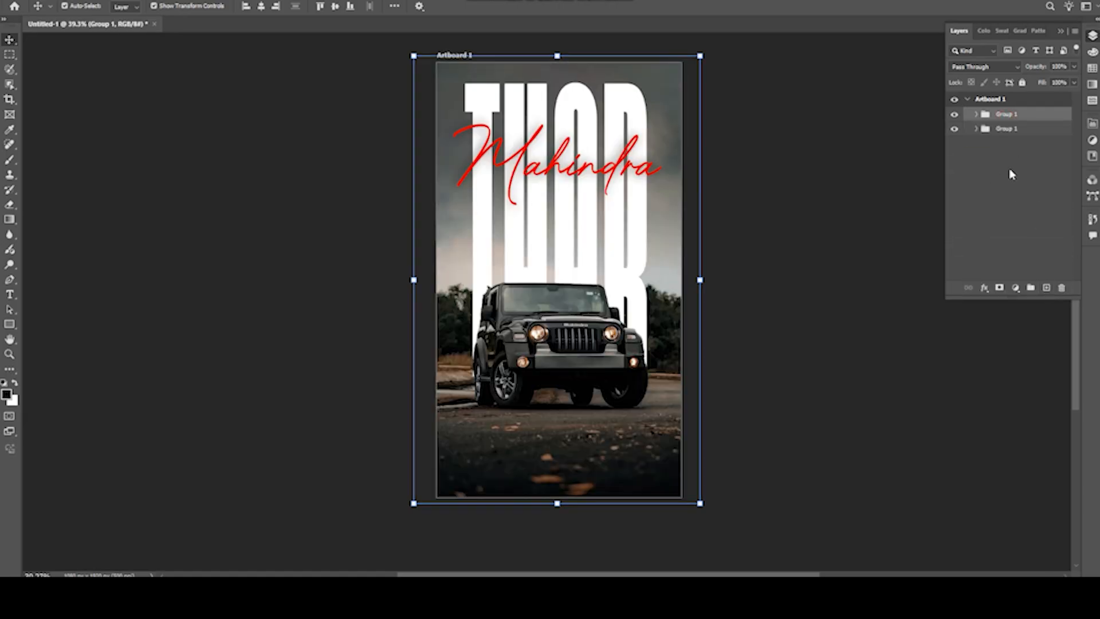
- Hide the lower original group and convert the upper copy to a Smart Object
click(953, 132)
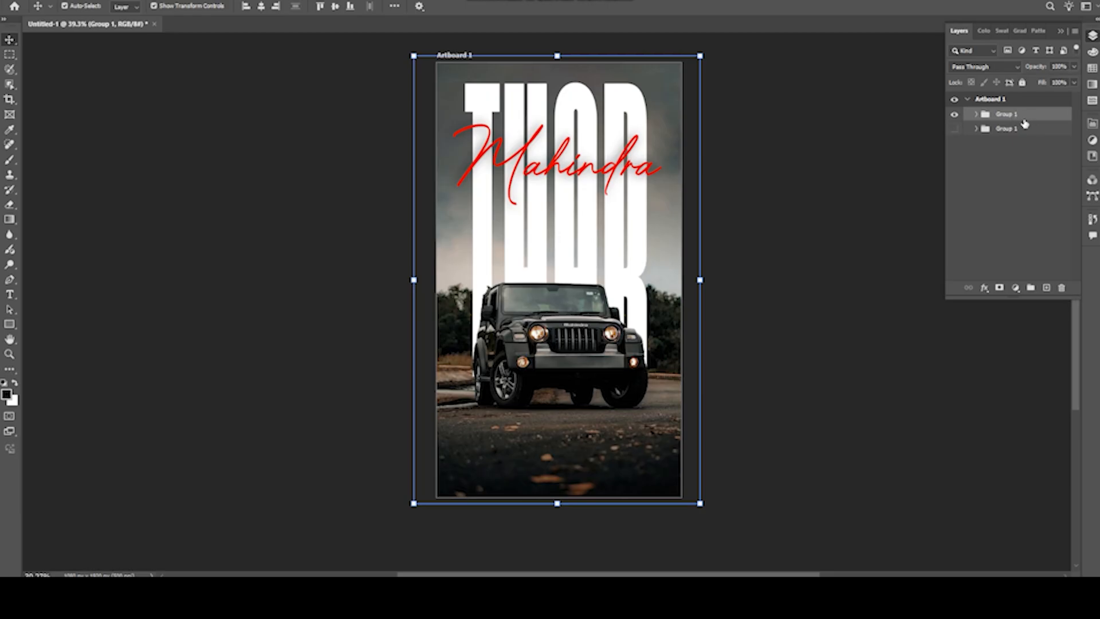
right_click(1024, 118)
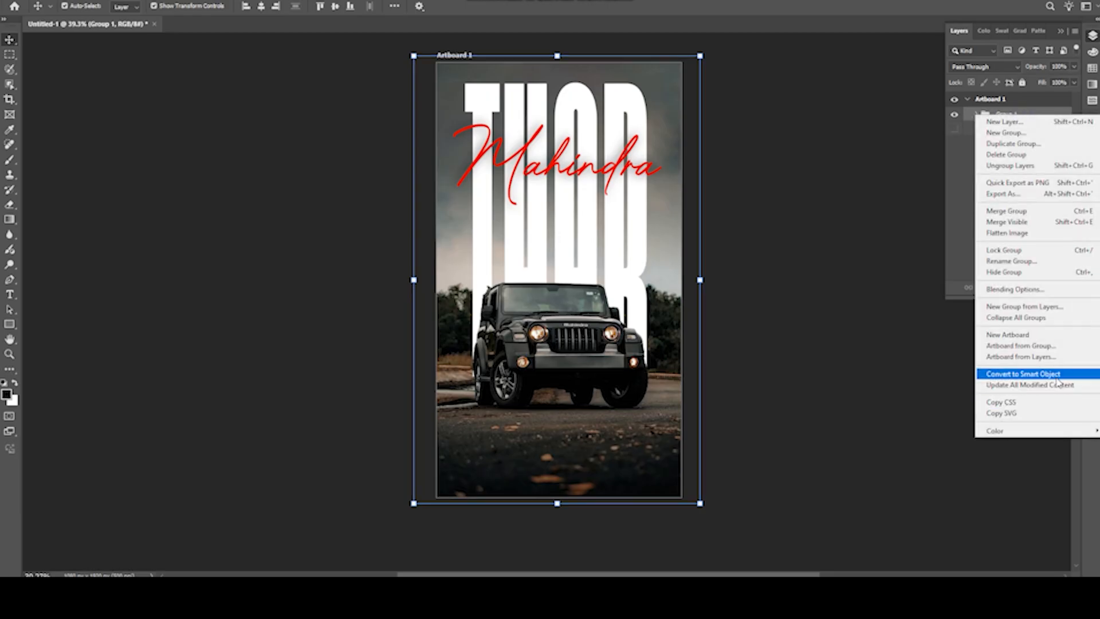
click(1023, 374)
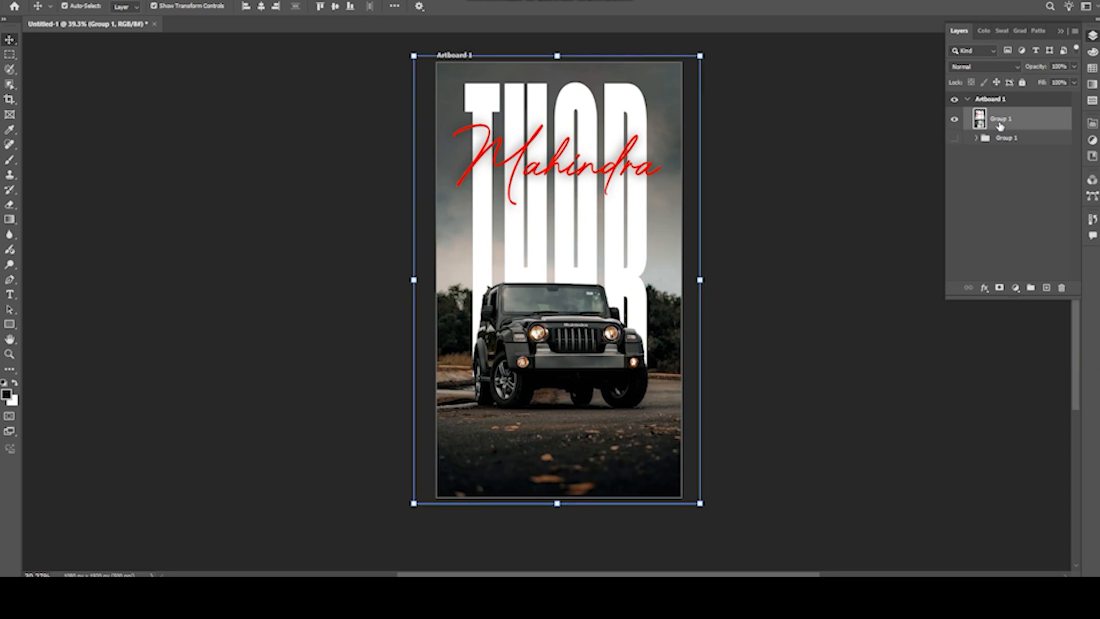
- Mask the Group 1 Smart Object to a rectangular selection of the whole artboard and convert the masked layer to a Smart Object
click(6, 55)
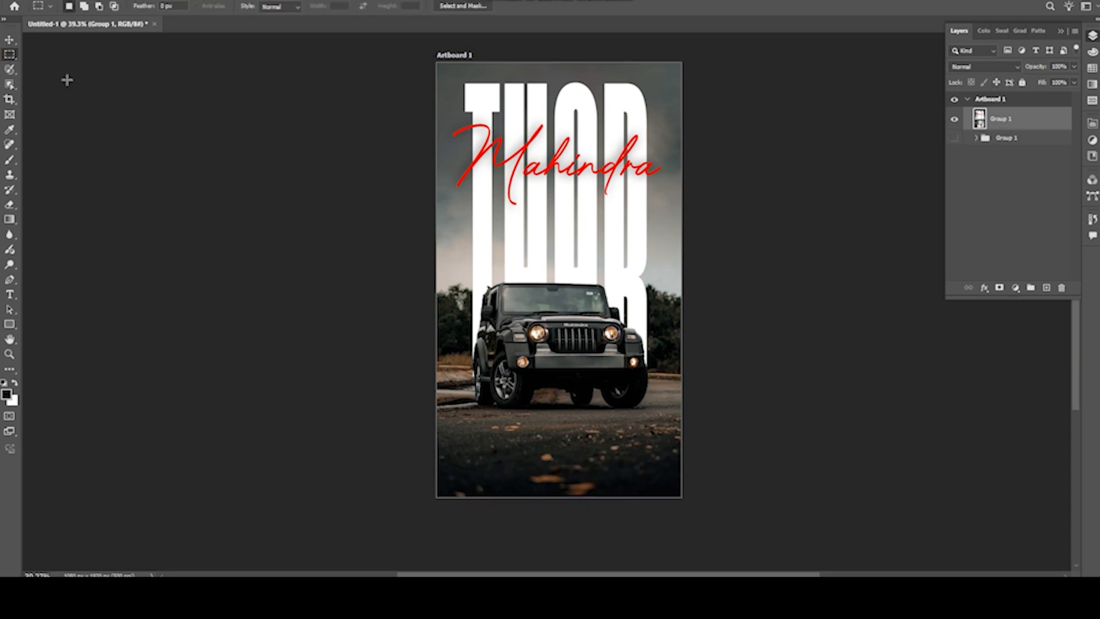
drag(437, 62, 690, 501)
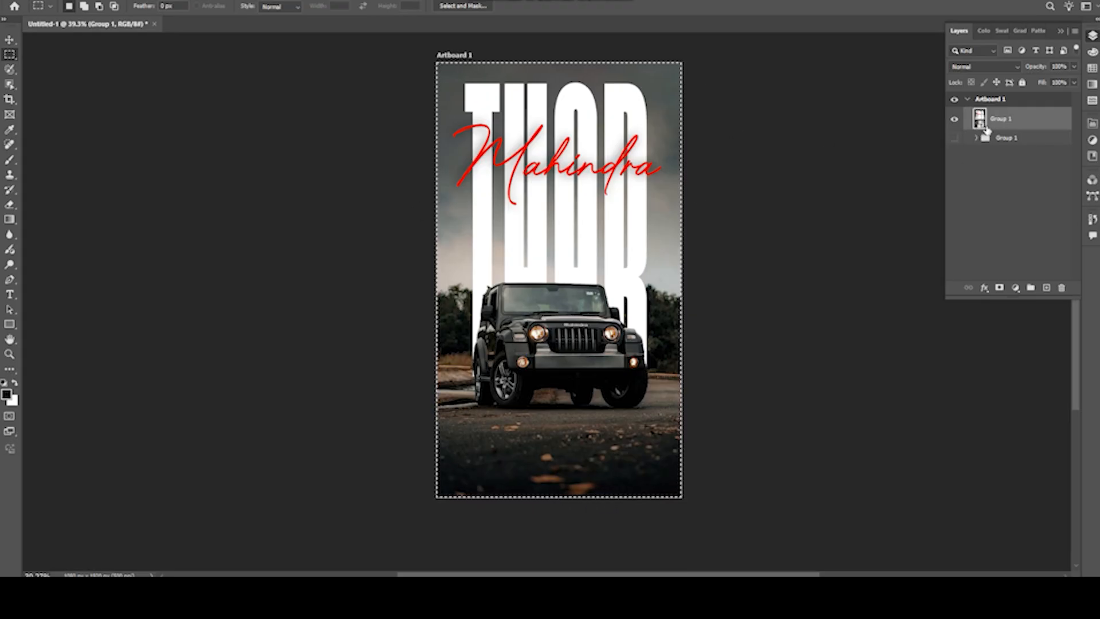
click(1000, 288)
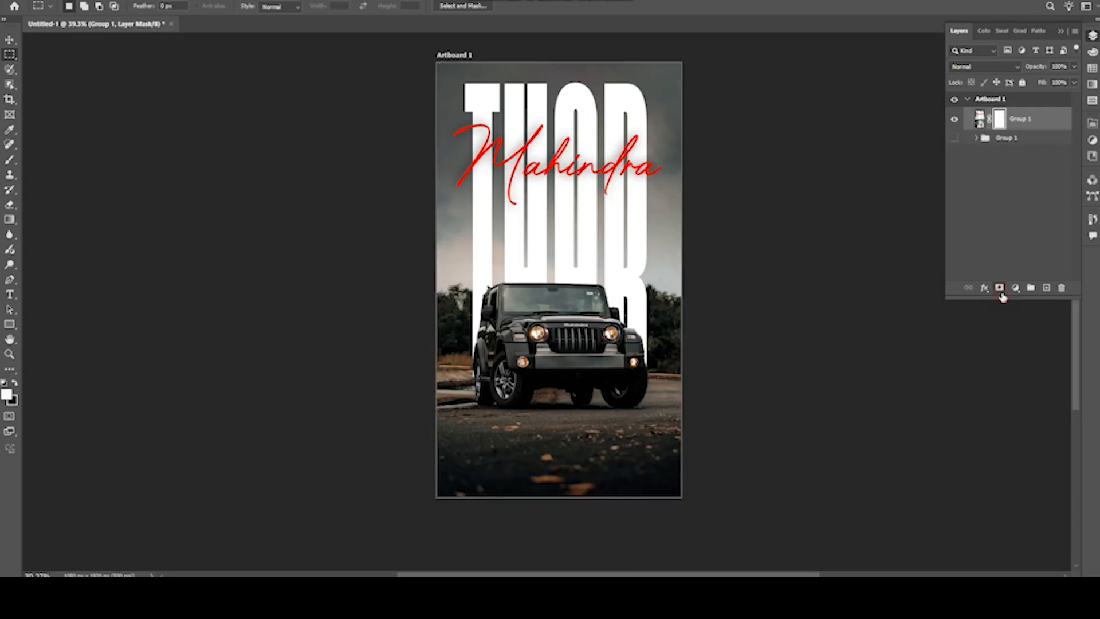
right_click(1042, 131)
click(1058, 364)
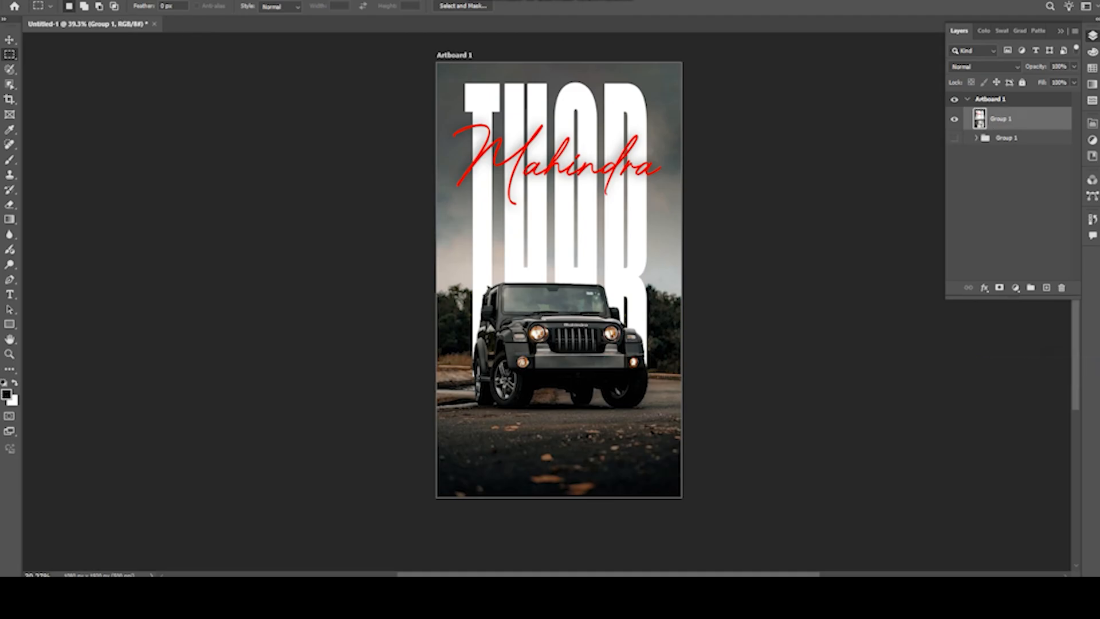
click(10, 39)
drag(546, 352, 517, 362)
key(ctrl+z)
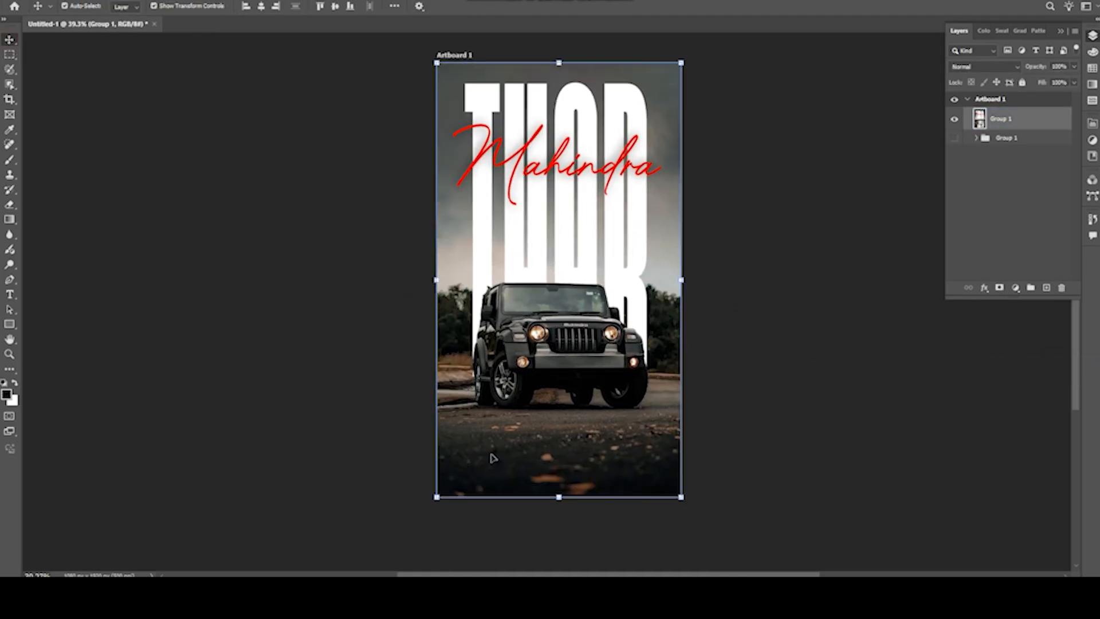
- Start a Camera Raw Filter on the Group 1 Smart Object with Exposure +0.25 and Contrast +21
click(130, 1)
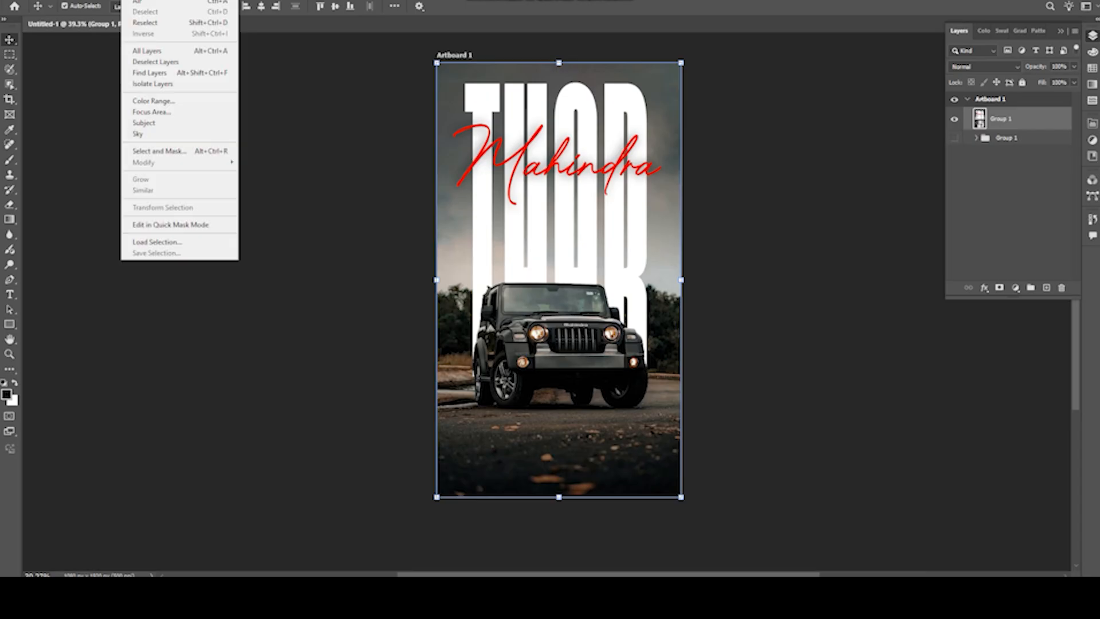
mouse_move(156, 0)
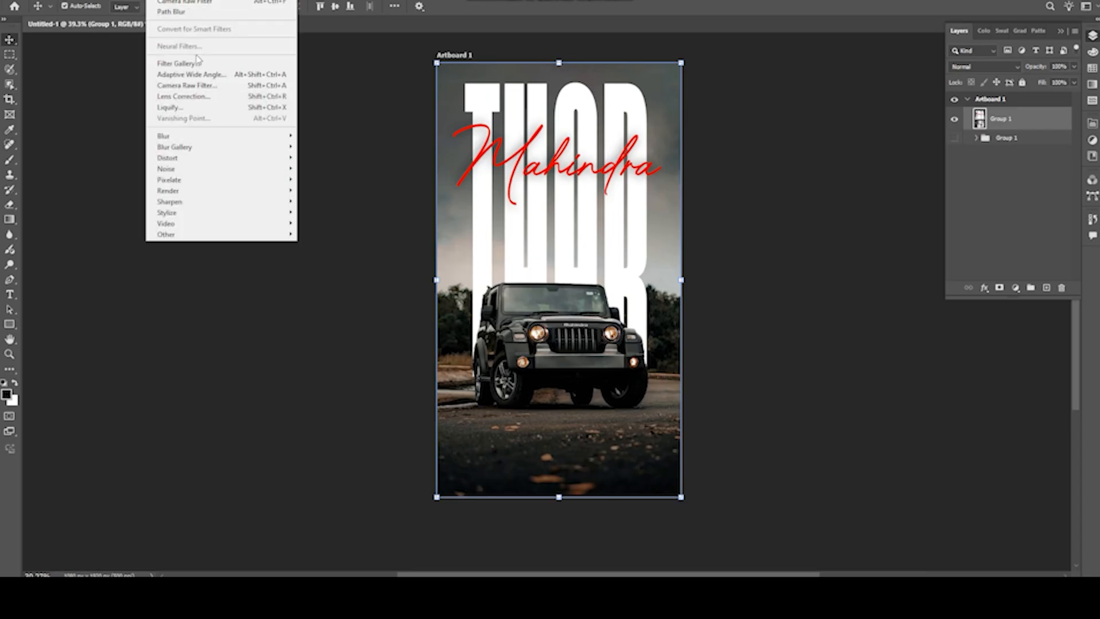
click(199, 90)
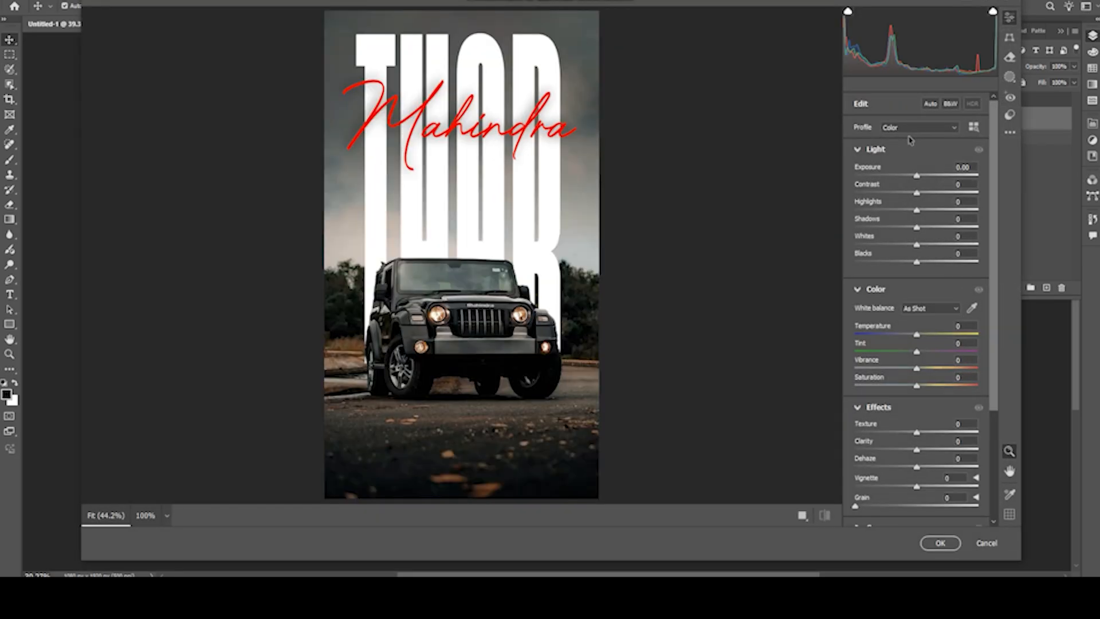
click(920, 175)
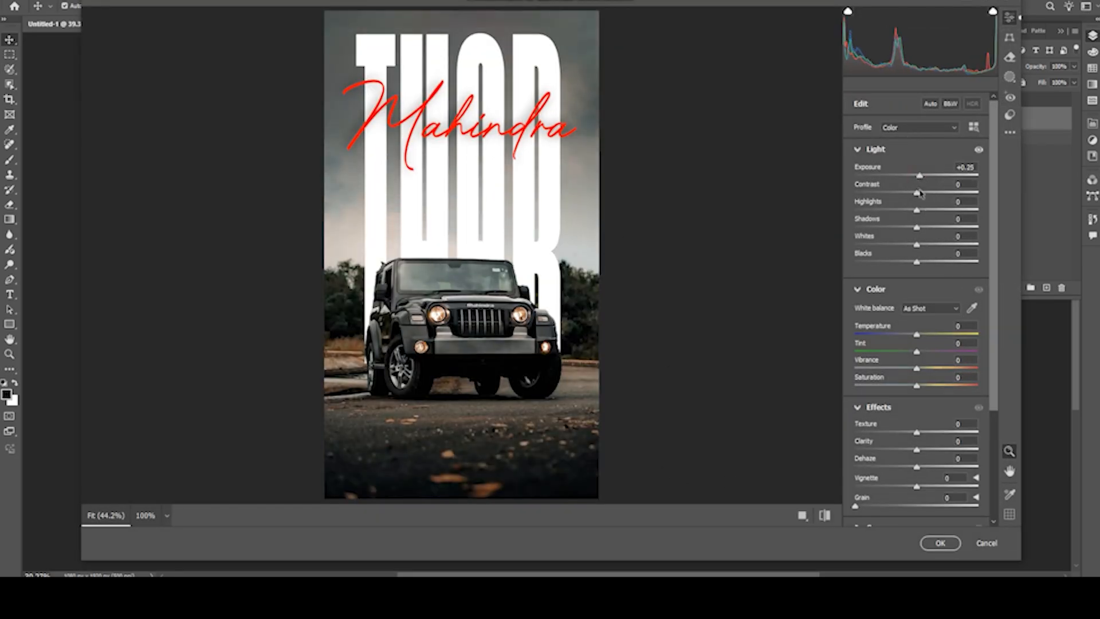
drag(919, 196, 930, 196)
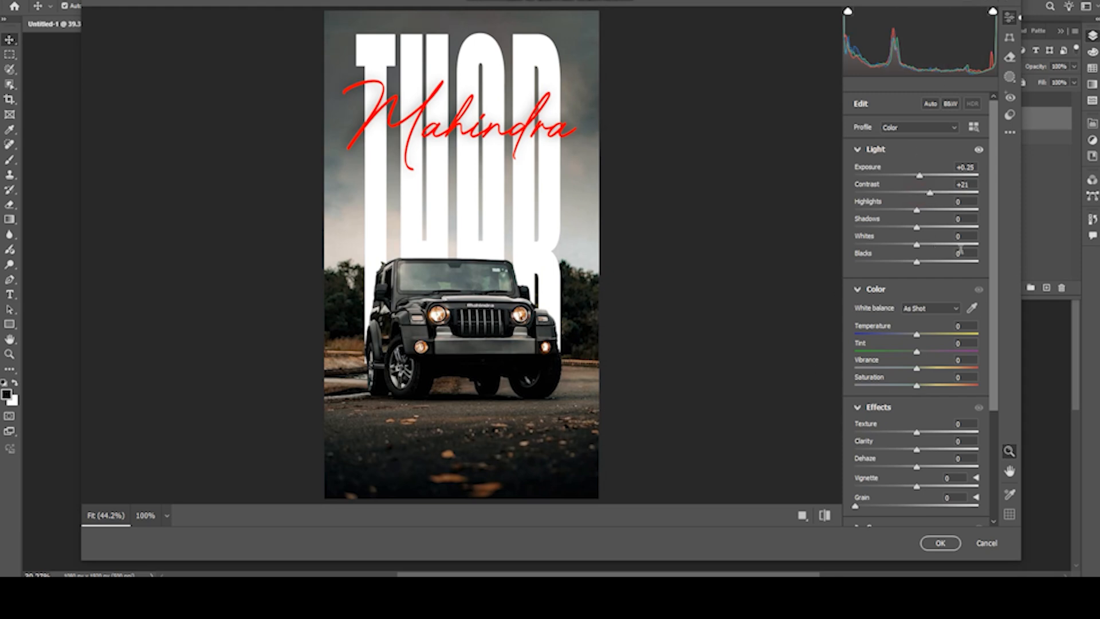
- Set the filter's color values to Temperature -5, Vibrance +30 and Saturation +32
scroll(961, 249, down, 2)
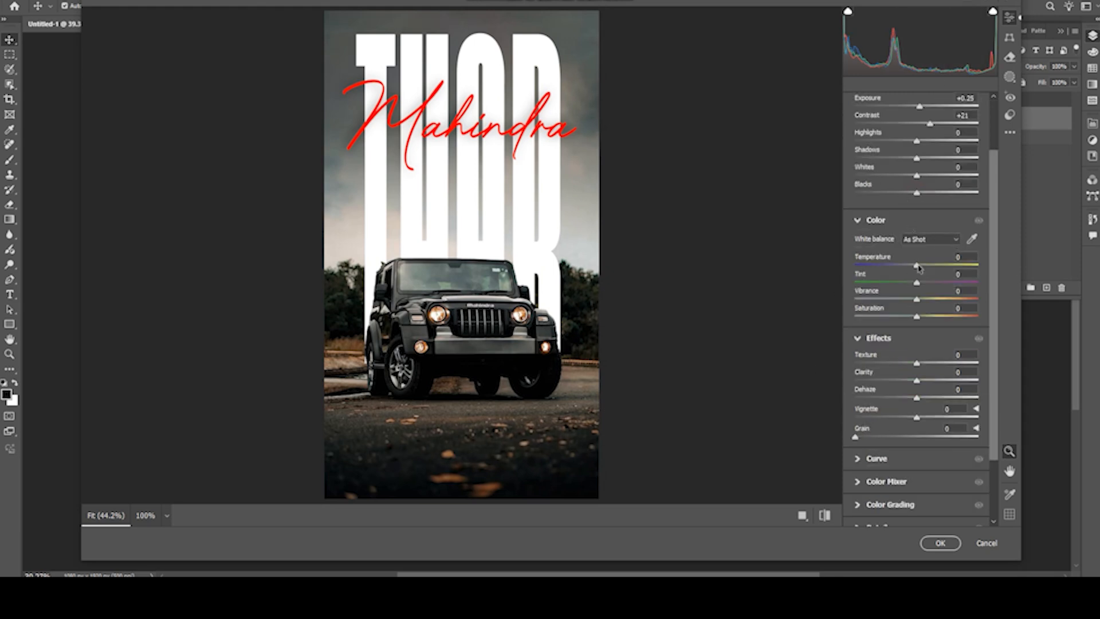
scroll(919, 268, down, 2)
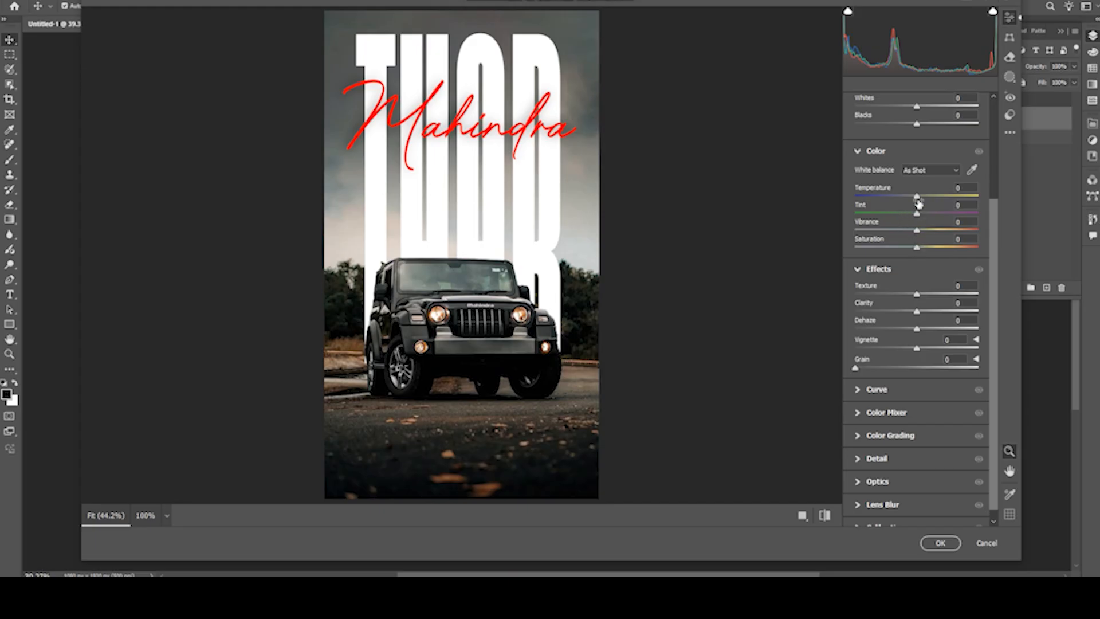
drag(918, 200, 933, 251)
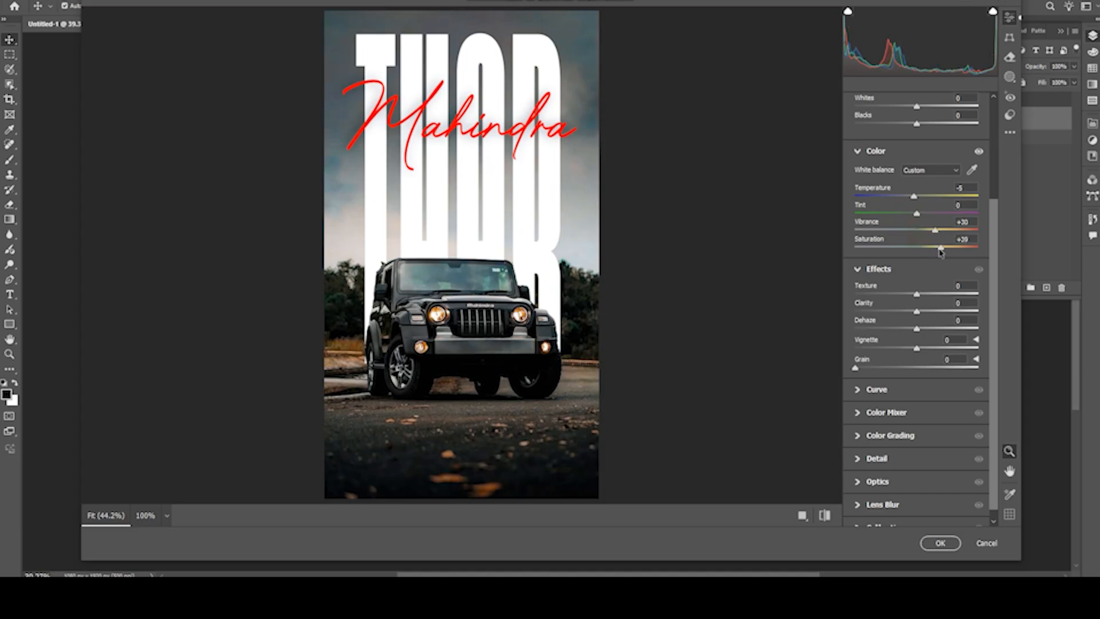
- Set Clarity to +44 and Vignette to -8, apply the Camera Raw Filter and deselect the layer
drag(919, 313, 946, 315)
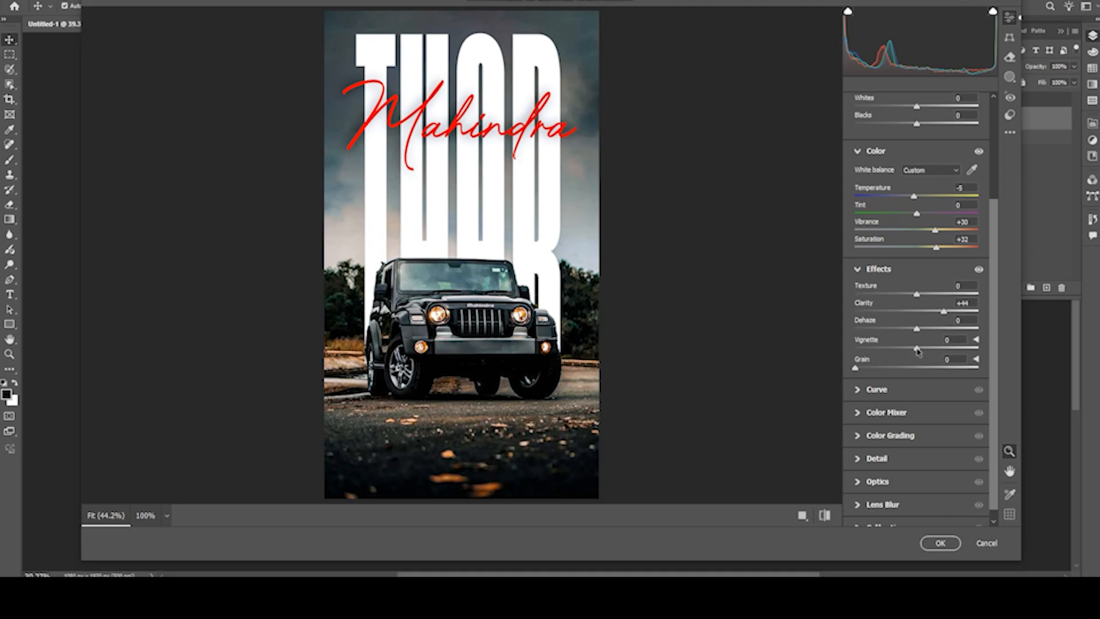
drag(917, 352, 913, 350)
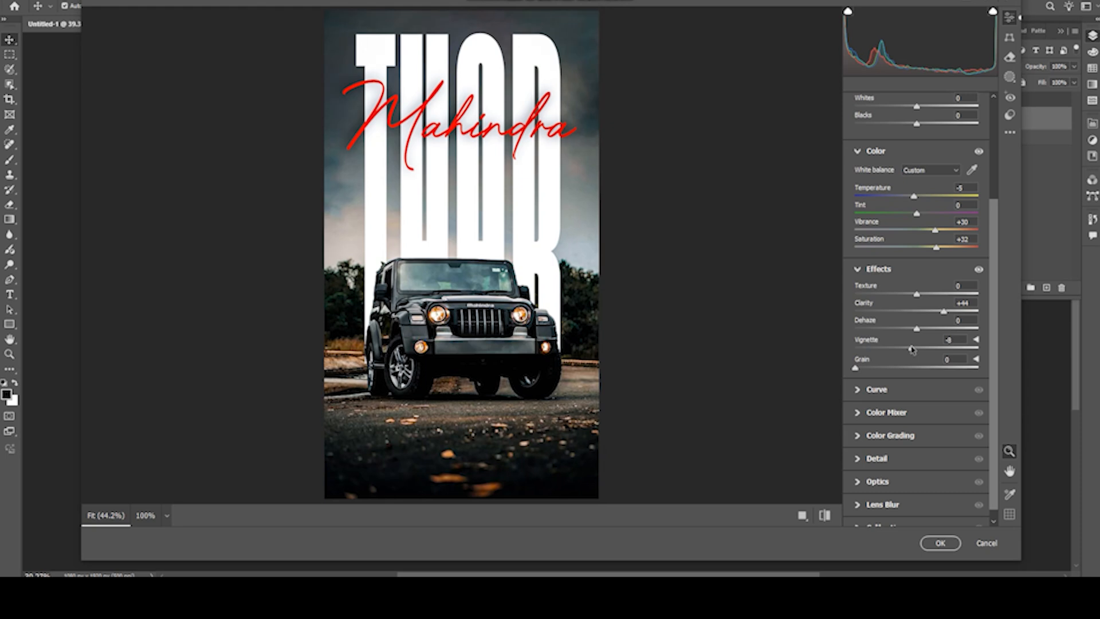
scroll(946, 397, down, 1)
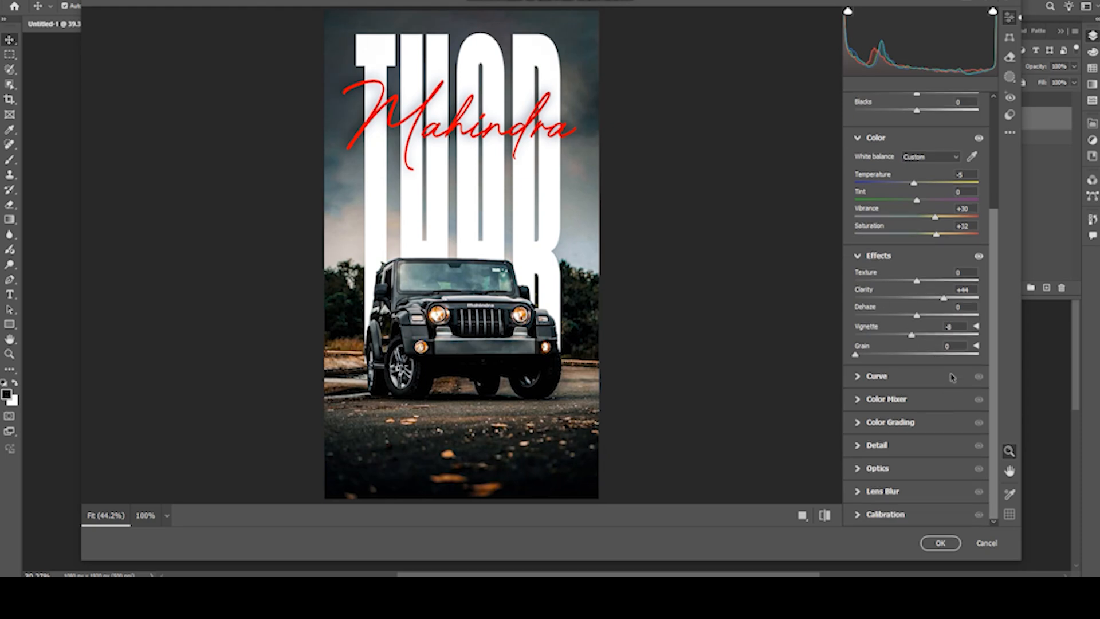
click(940, 543)
click(809, 310)
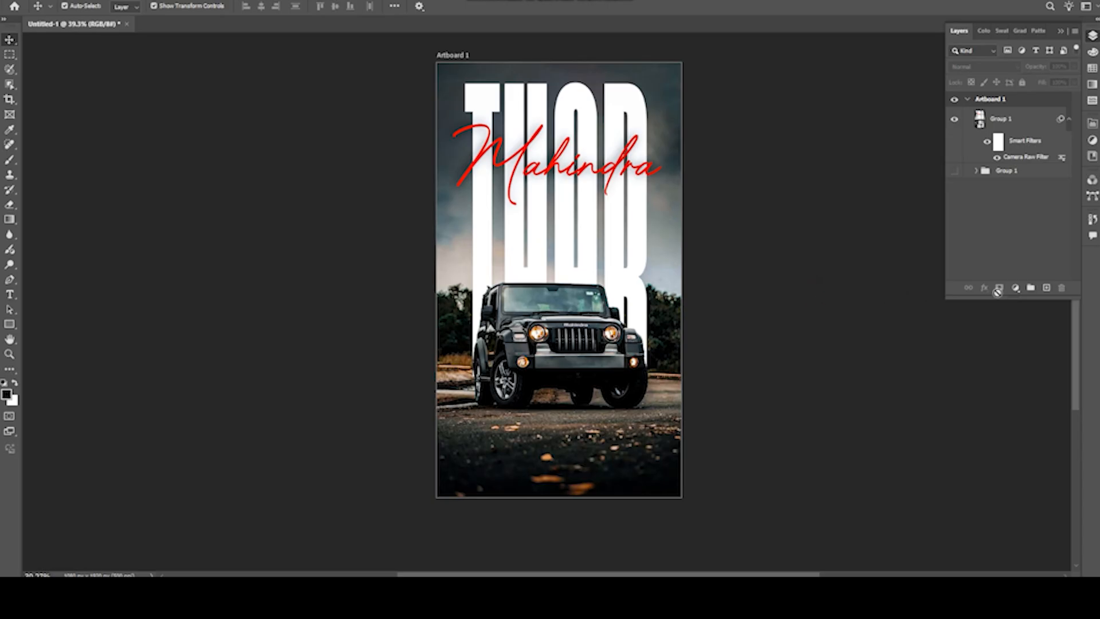
- Show the original lower group and toggle the filtered Smart Object off and on to compare the poster before and after grading
click(955, 172)
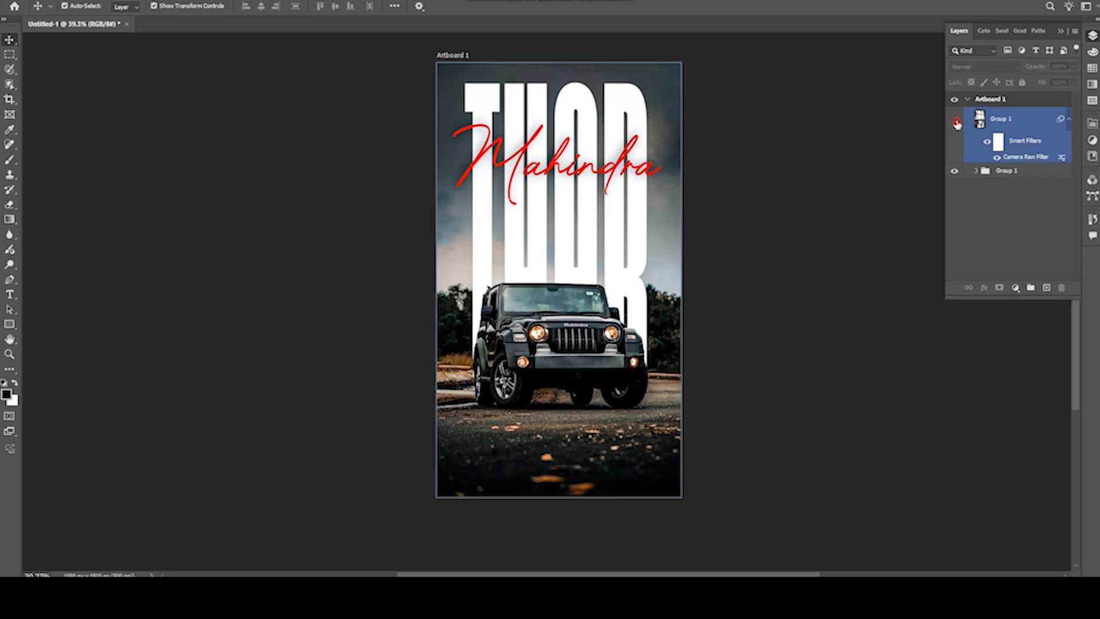
click(956, 123)
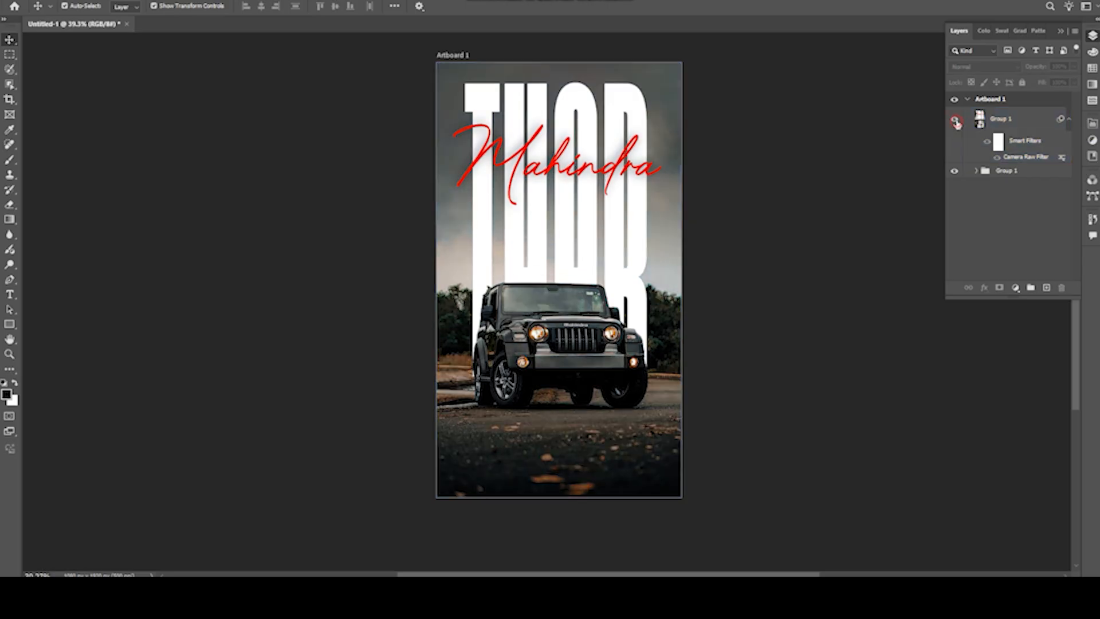
click(956, 123)
scroll(809, 330, down, 1)
scroll(813, 326, up, 2)
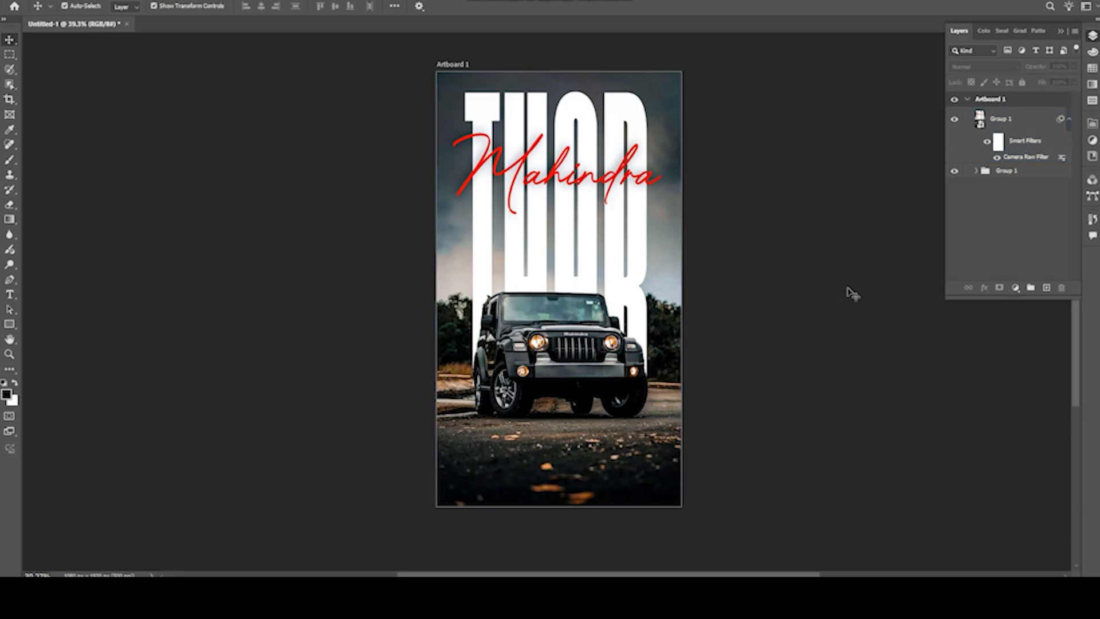
scroll(853, 293, down, 2)
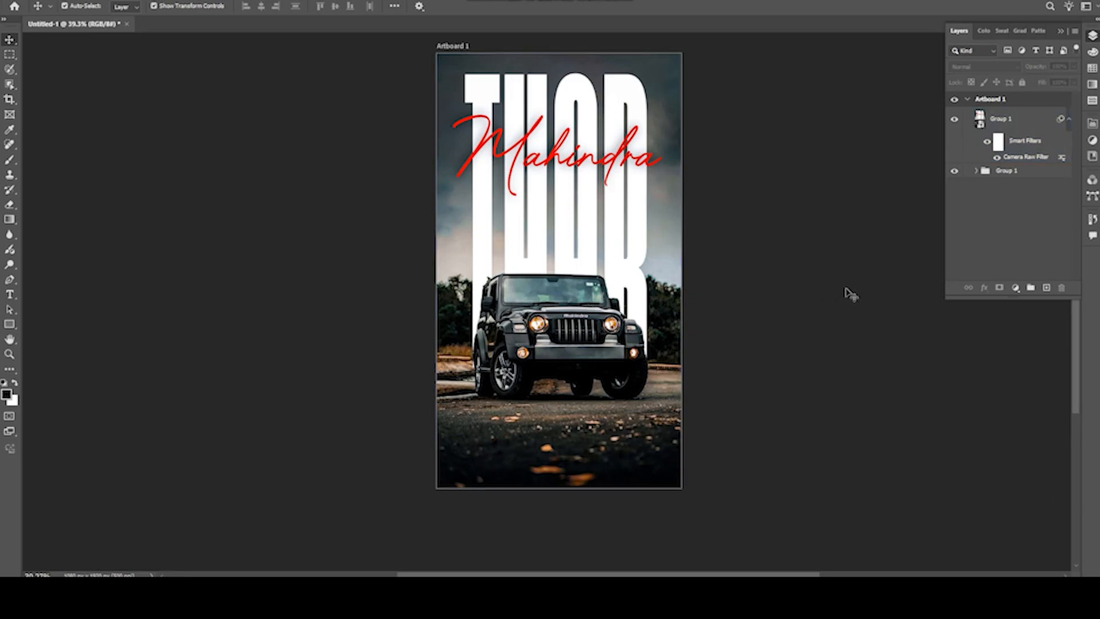